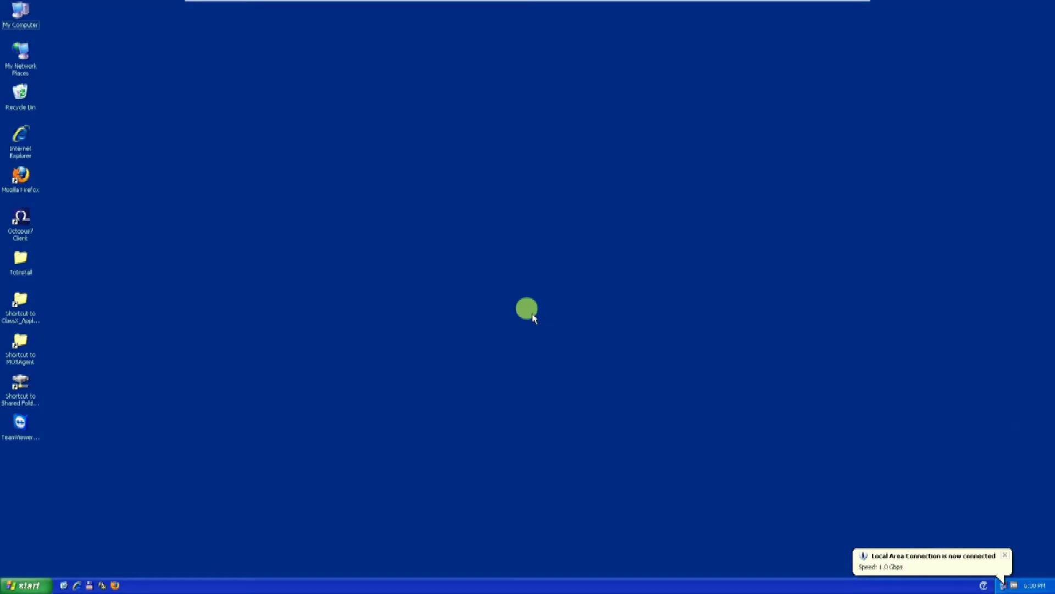
Launch the Octopus7 client and log in to the Octopus server with the account password.
{"action": "double_click", "coordinate": [21, 219]}
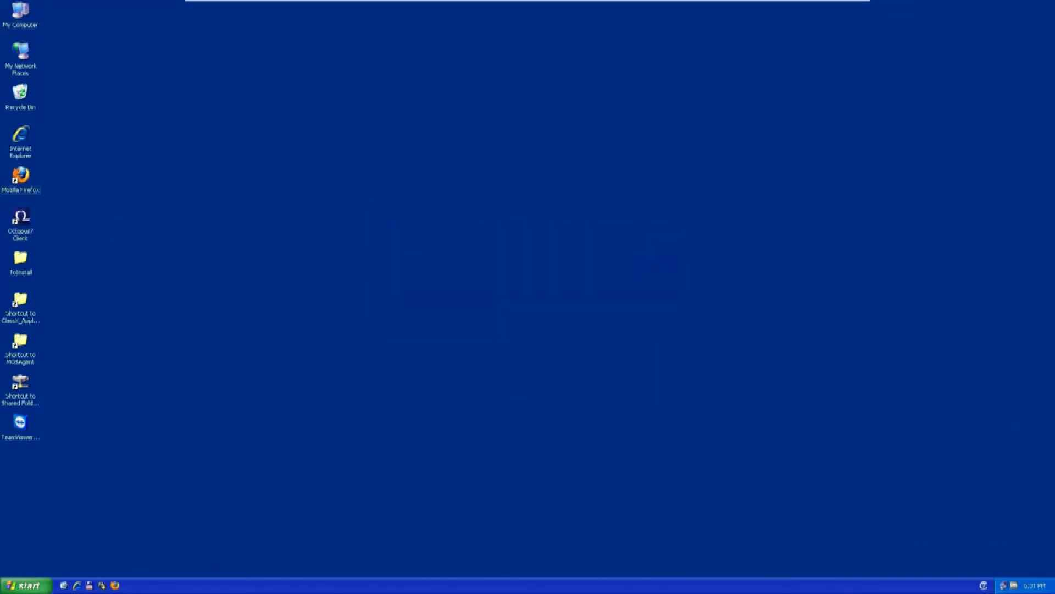
{"action": "left_click", "coordinate": [494, 318]}
{"action": "left_click", "coordinate": [504, 338]}
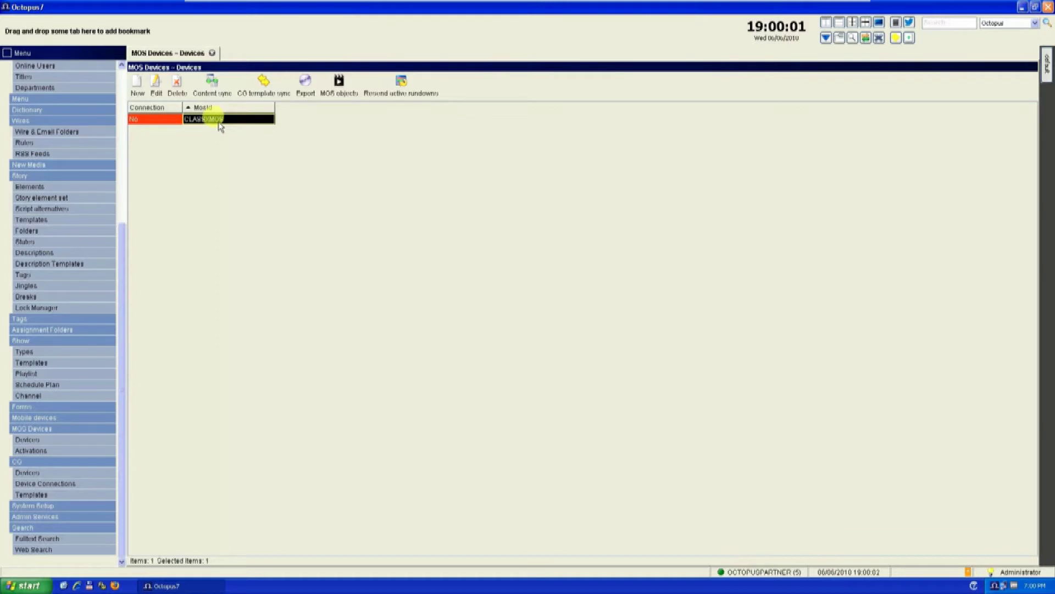
Edit CLASSXMOS and check mosID CLASSXMOS, ncsID OCTOPUS, the media/rundown hosts and media port 10540.
{"action": "left_click", "coordinate": [156, 83]}
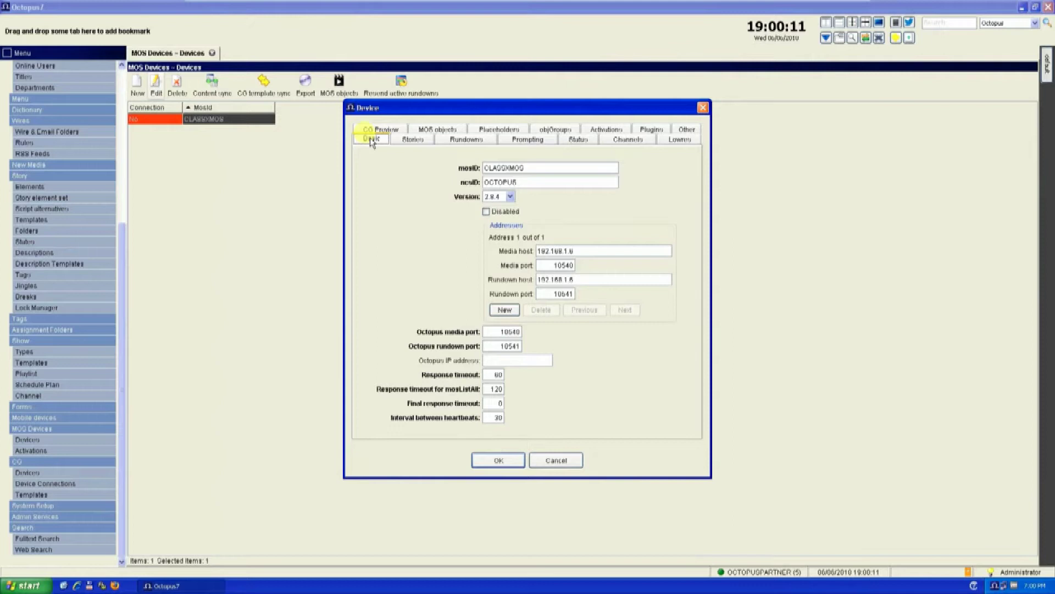
{"action": "double_click", "coordinate": [540, 169]}
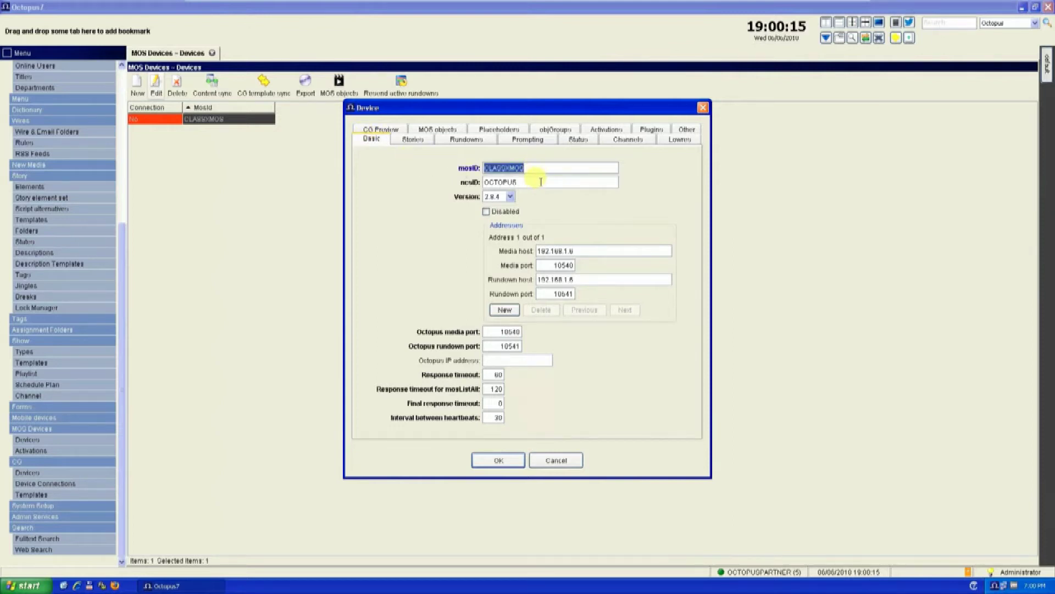
{"action": "double_click", "coordinate": [541, 181]}
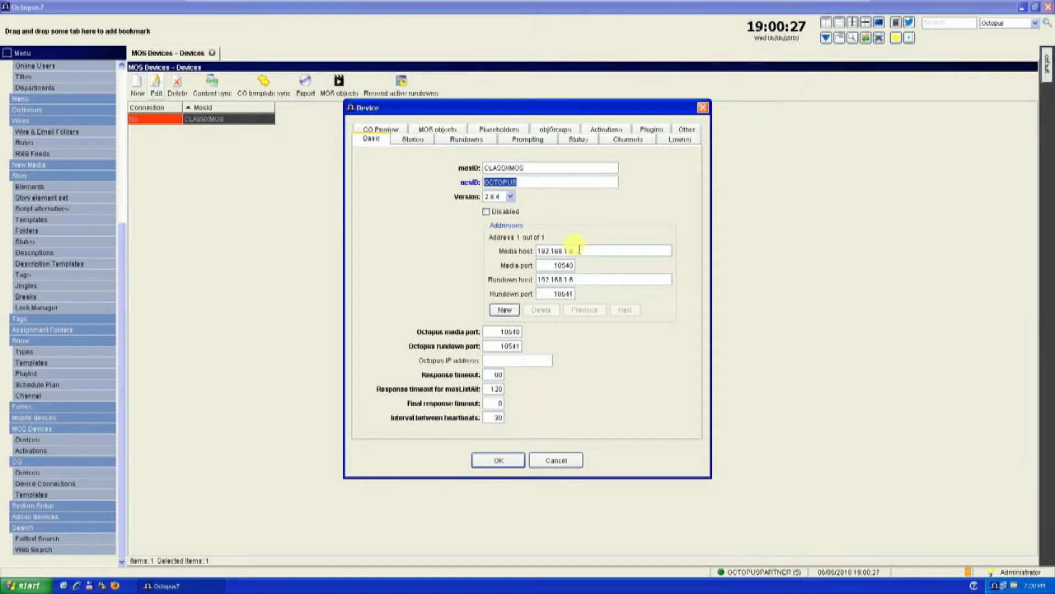
{"action": "left_click", "coordinate": [580, 250]}
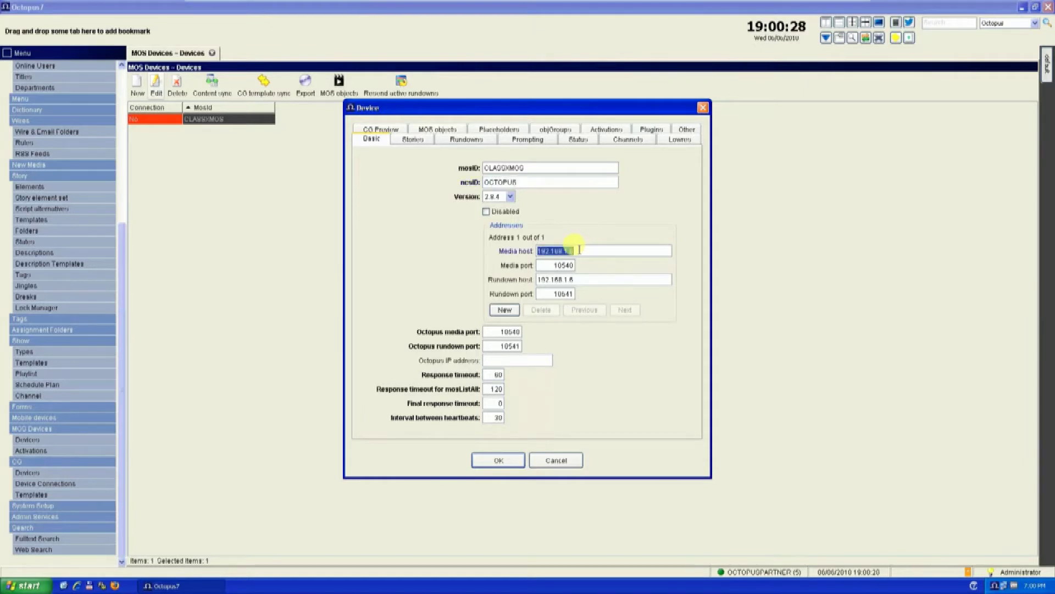
{"action": "left_click", "coordinate": [581, 280]}
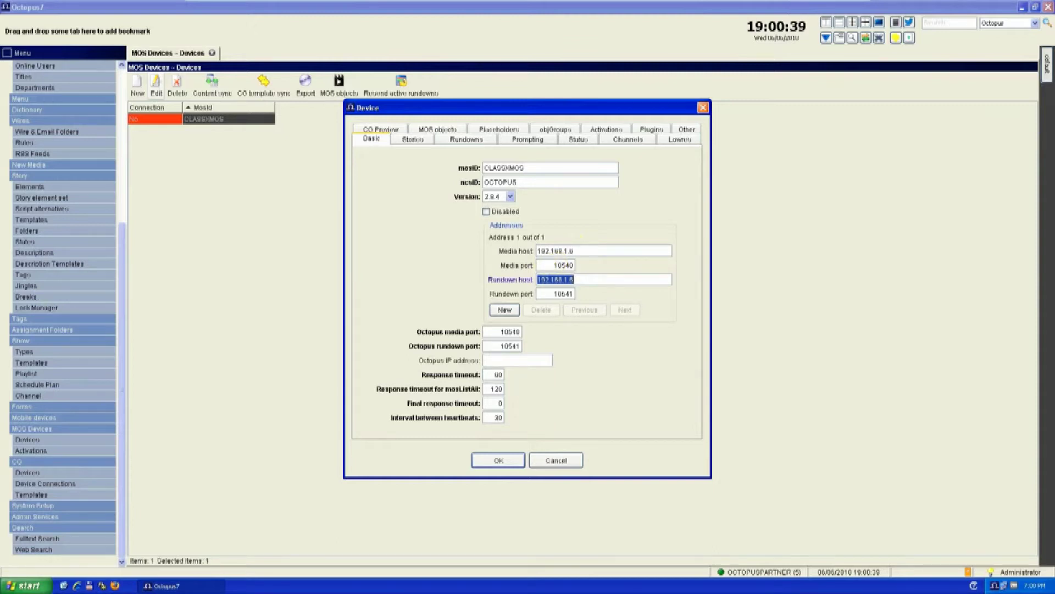
{"action": "double_click", "coordinate": [555, 264]}
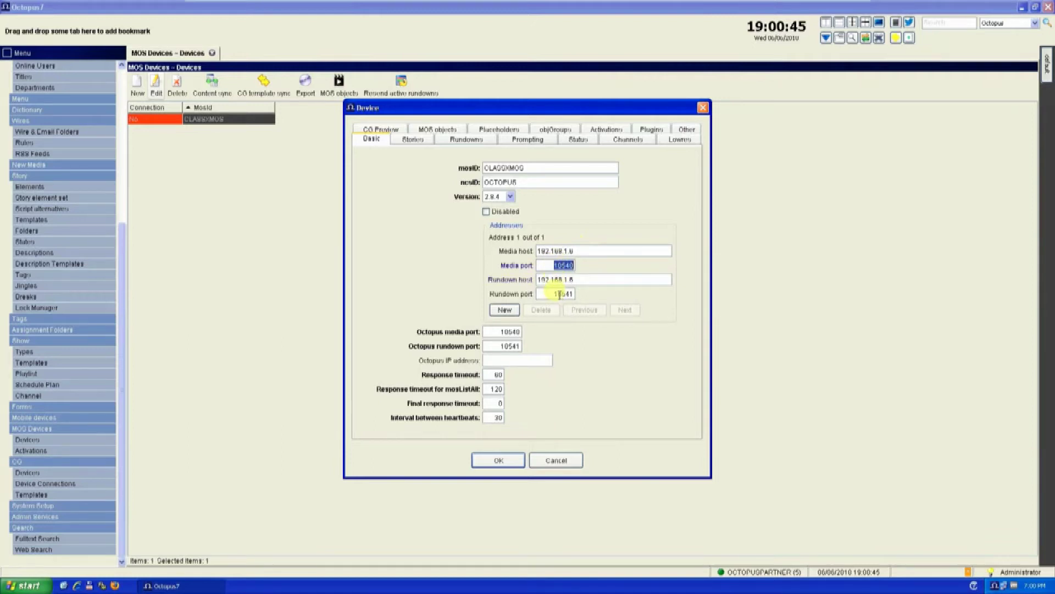
{"action": "double_click", "coordinate": [562, 293]}
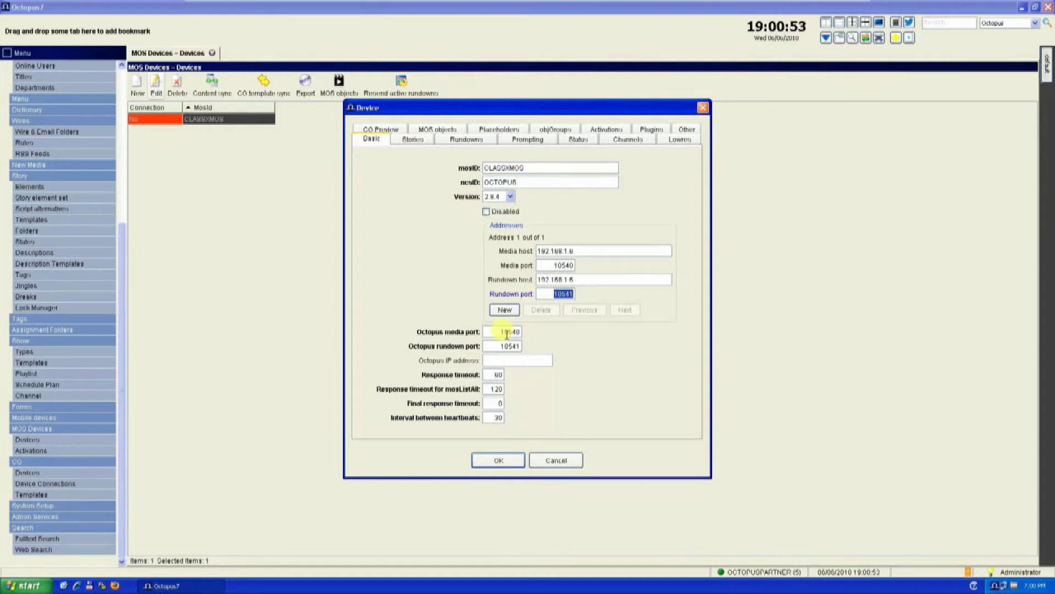
{"action": "left_click", "coordinate": [507, 333]}
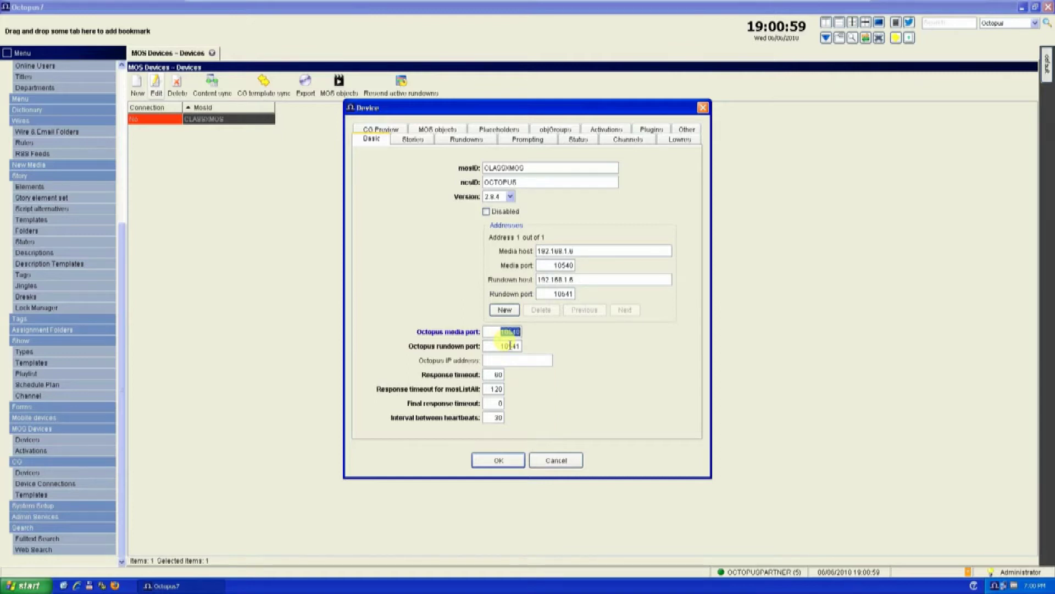
{"action": "left_click", "coordinate": [510, 345]}
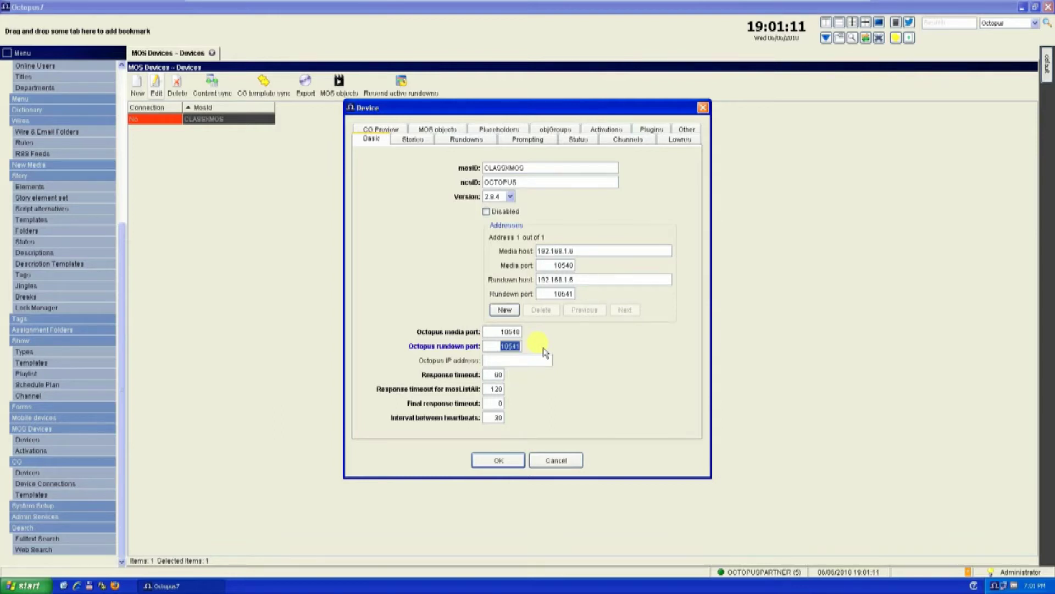
Review the CLASSXMOS Stories, Rundowns, Prompting, Status, Channels and Lowres settings pages.
{"action": "left_click", "coordinate": [412, 140]}
{"action": "left_click", "coordinate": [467, 223]}
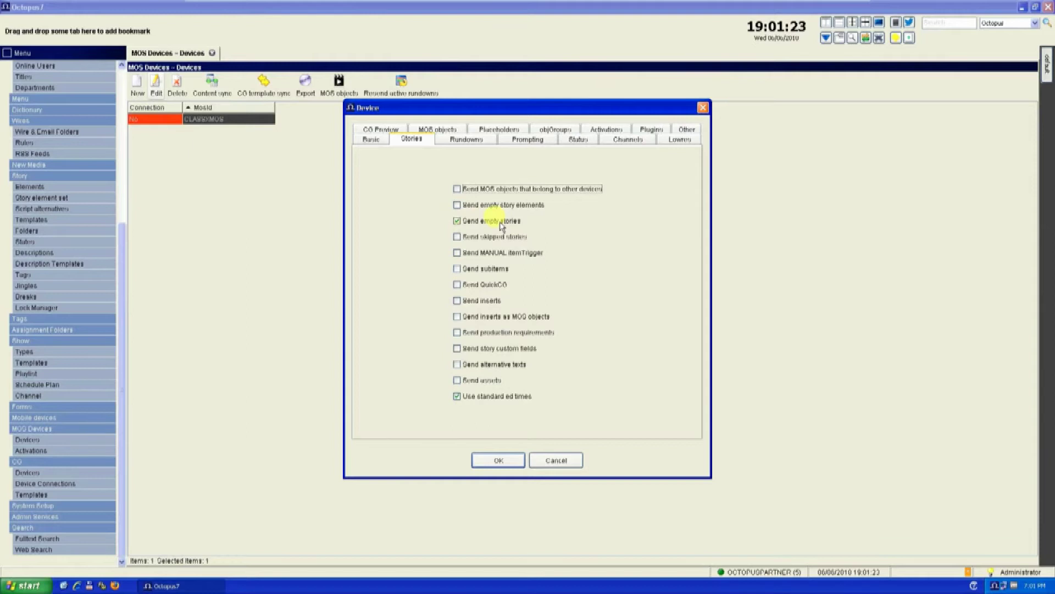
{"action": "left_click", "coordinate": [460, 140]}
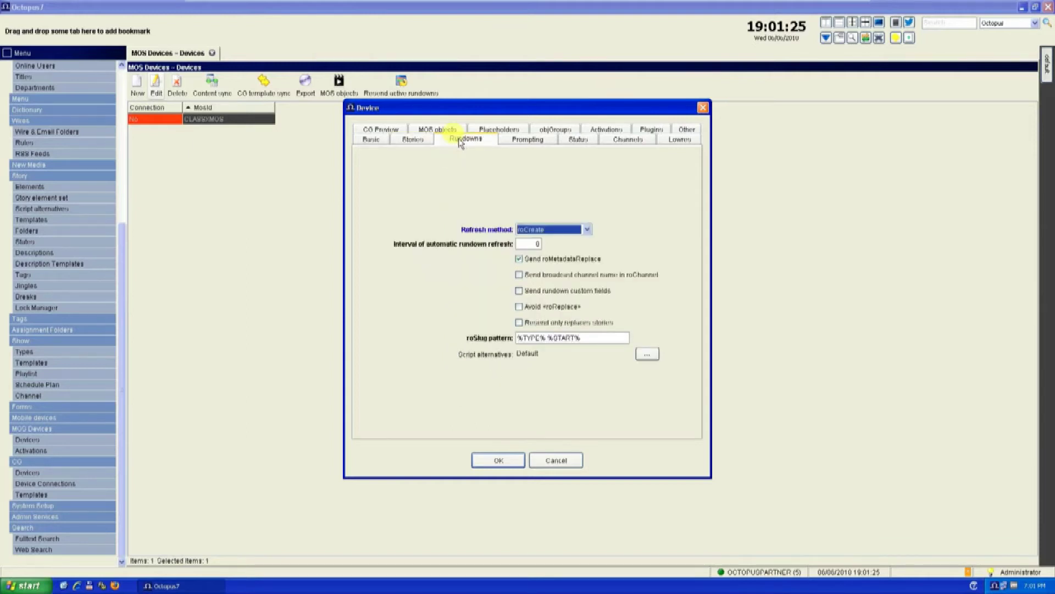
{"action": "left_click", "coordinate": [525, 142]}
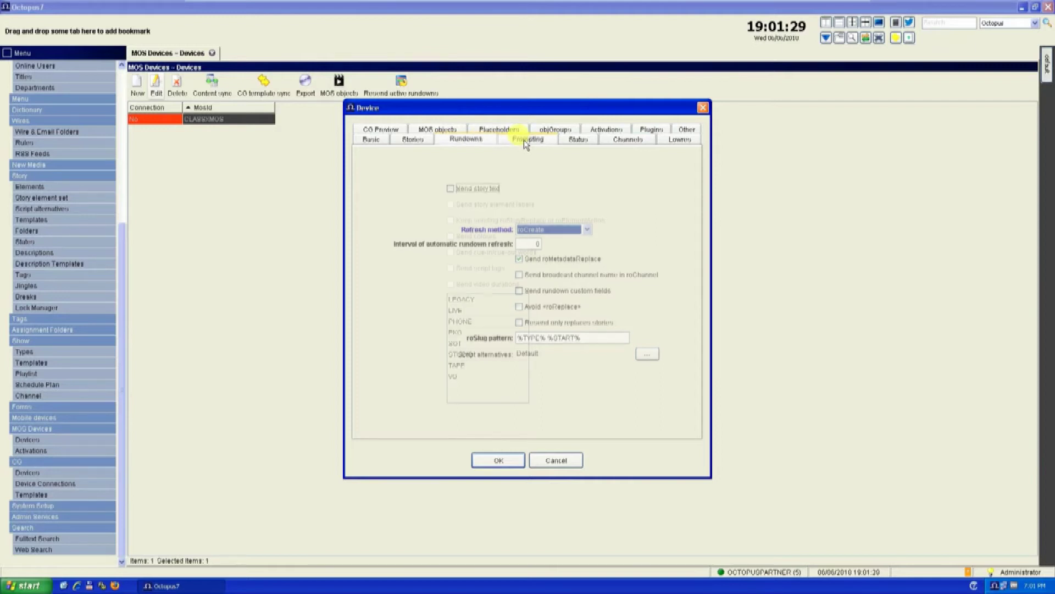
{"action": "left_click", "coordinate": [584, 144]}
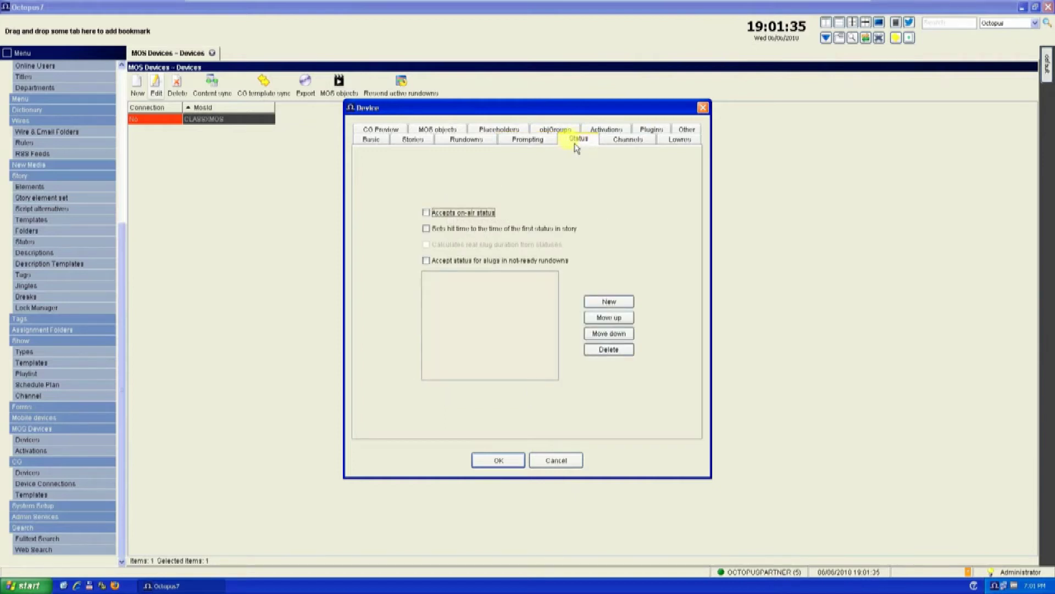
{"action": "left_click", "coordinate": [630, 142]}
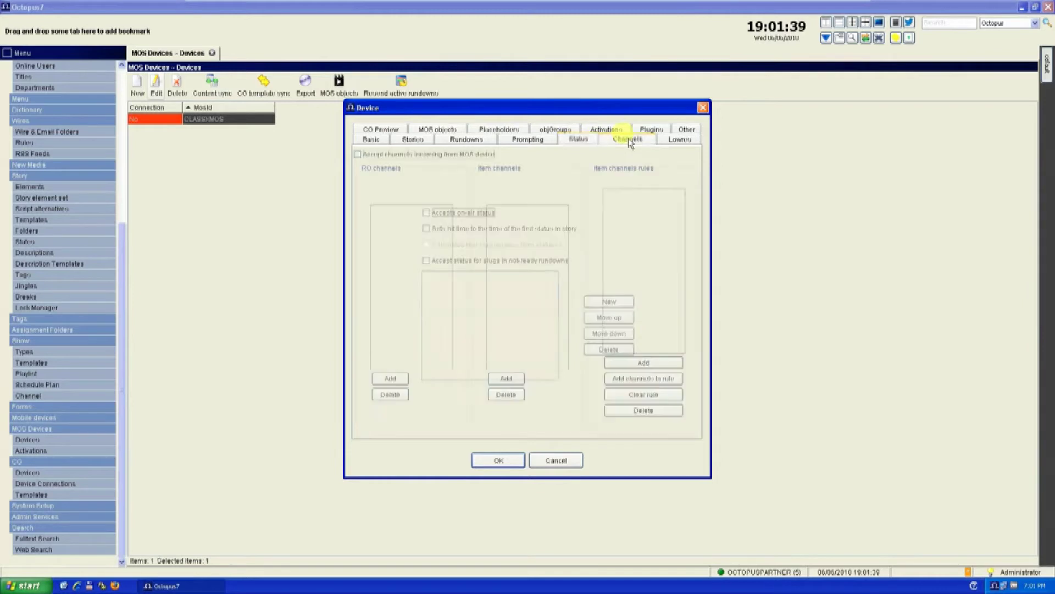
{"action": "left_click", "coordinate": [679, 140]}
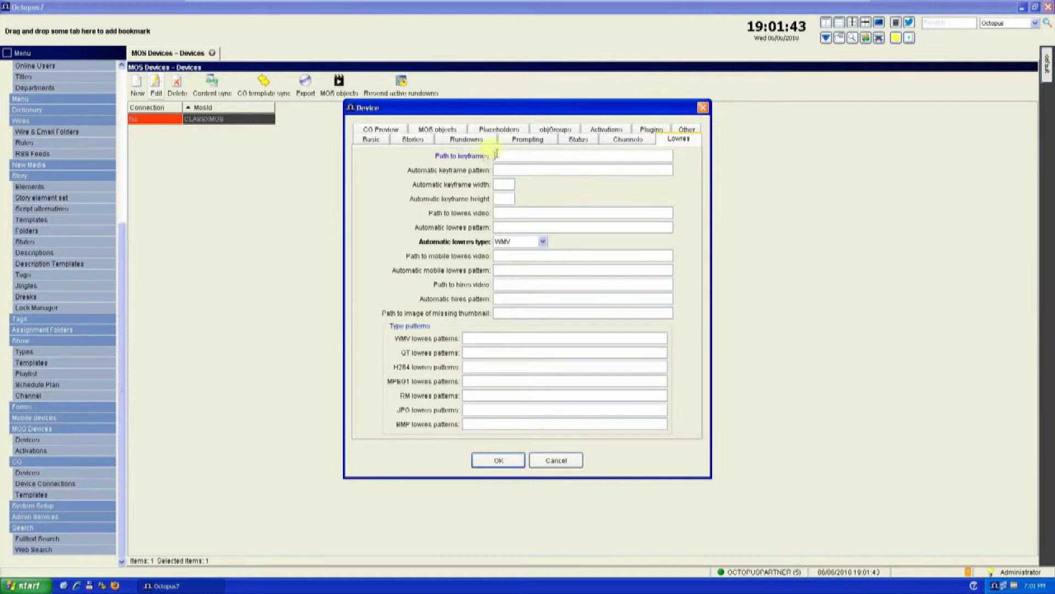
Review CG Preview, MOS objects, Placeholders and objGroups, ending on Activations showing OCTOPUS NEWS.
{"action": "left_click", "coordinate": [391, 131]}
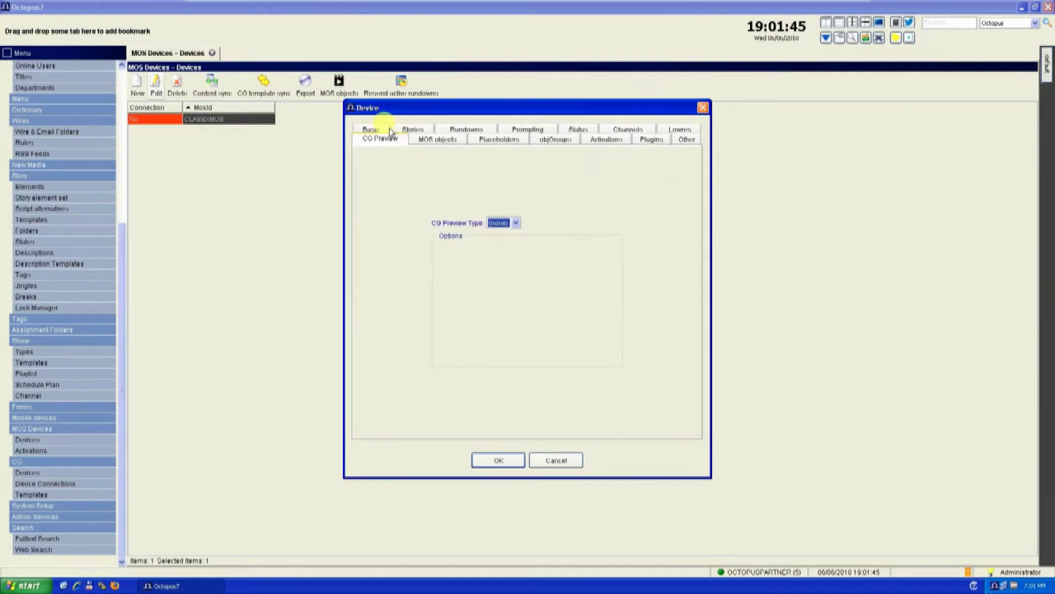
{"action": "left_click", "coordinate": [440, 142]}
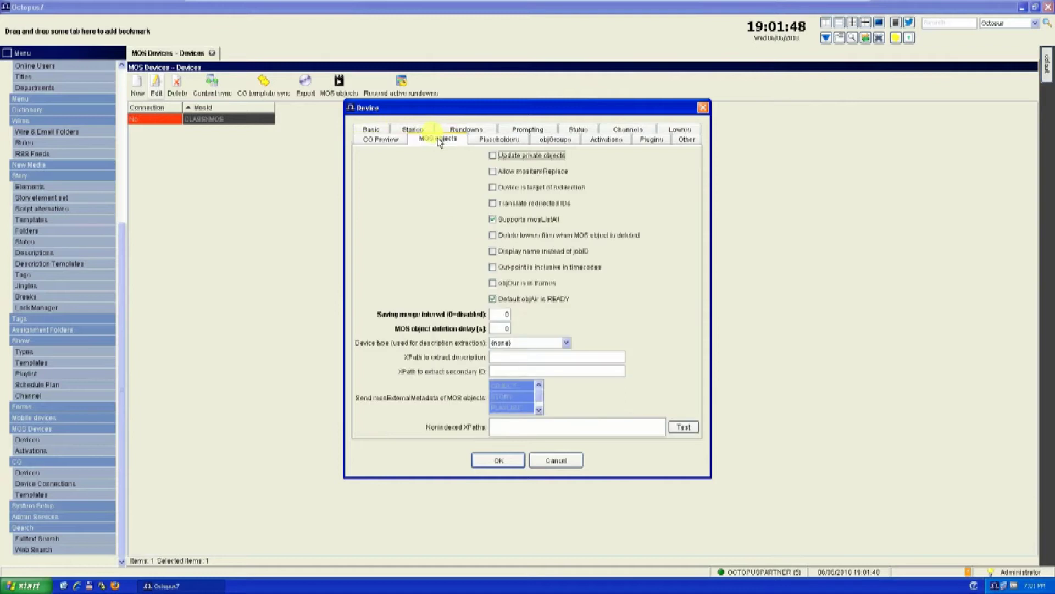
{"action": "left_click", "coordinate": [499, 142]}
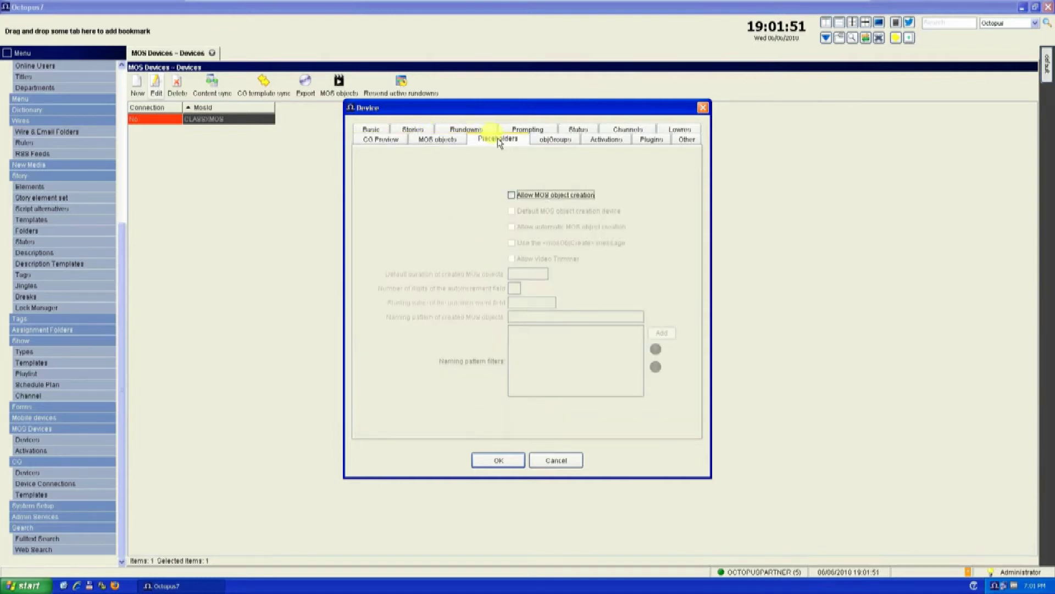
{"action": "left_click", "coordinate": [547, 141]}
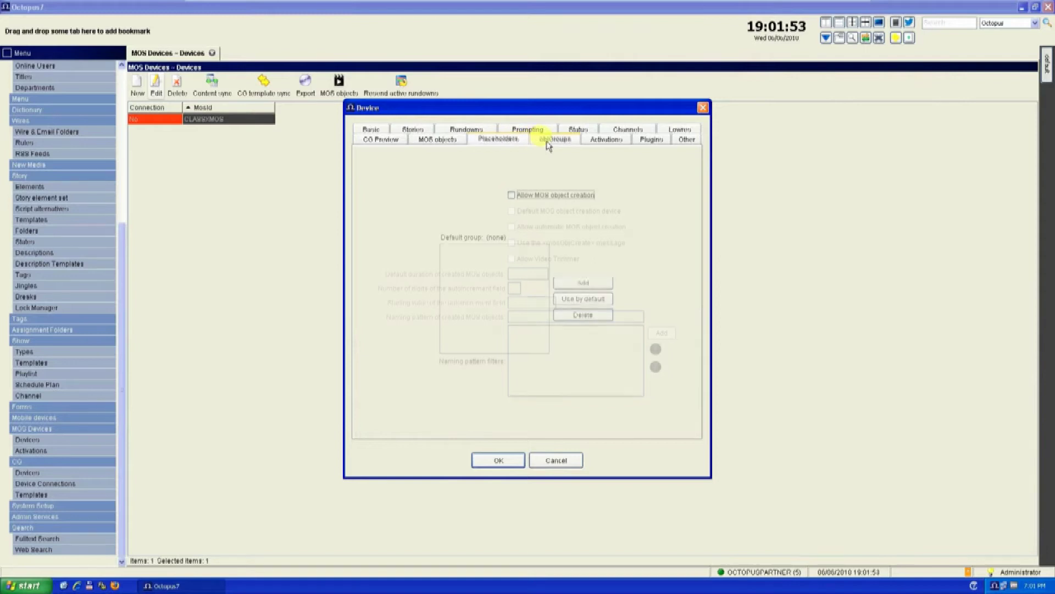
{"action": "left_click", "coordinate": [601, 144]}
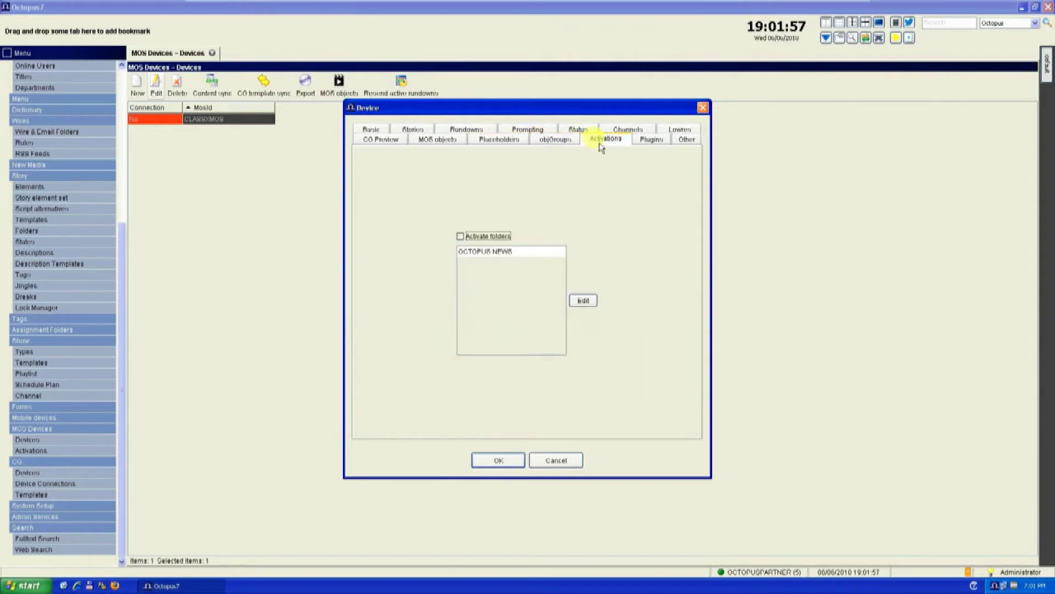
Configure a ClassX plugin: Browser (ActiveX) type, version 2.0, ActiveX platform, Modeless reused placement, with its implementation identifier.
{"action": "left_click", "coordinate": [650, 144]}
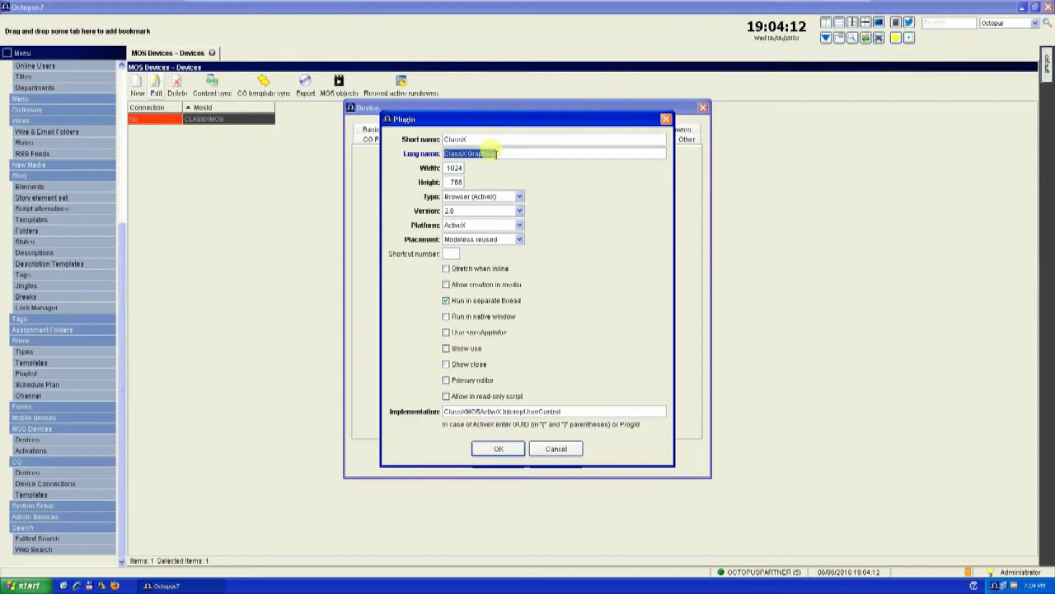
{"action": "left_click", "coordinate": [458, 168]}
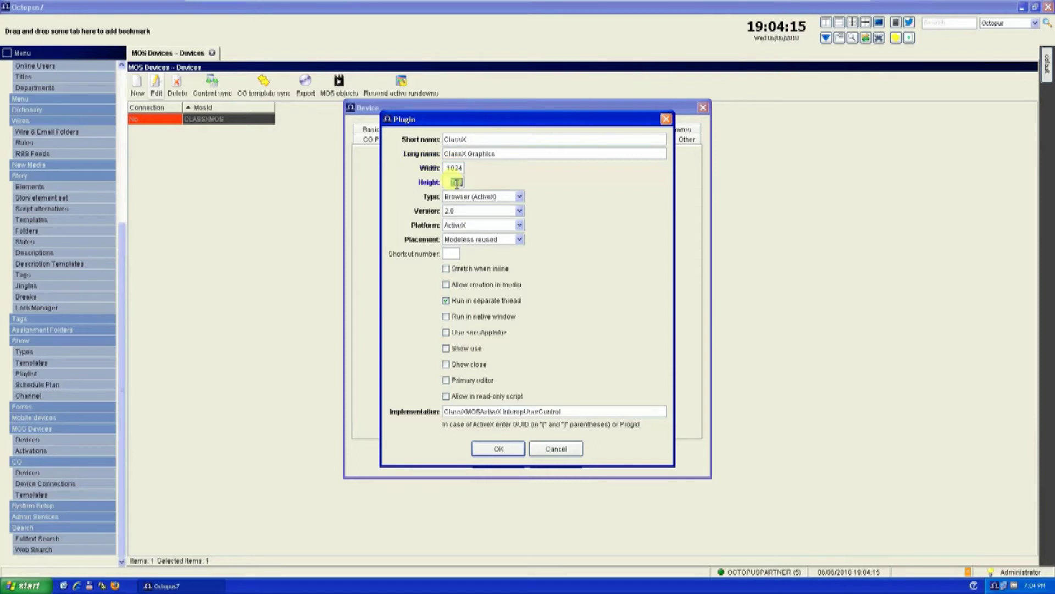
{"action": "left_click", "coordinate": [477, 197]}
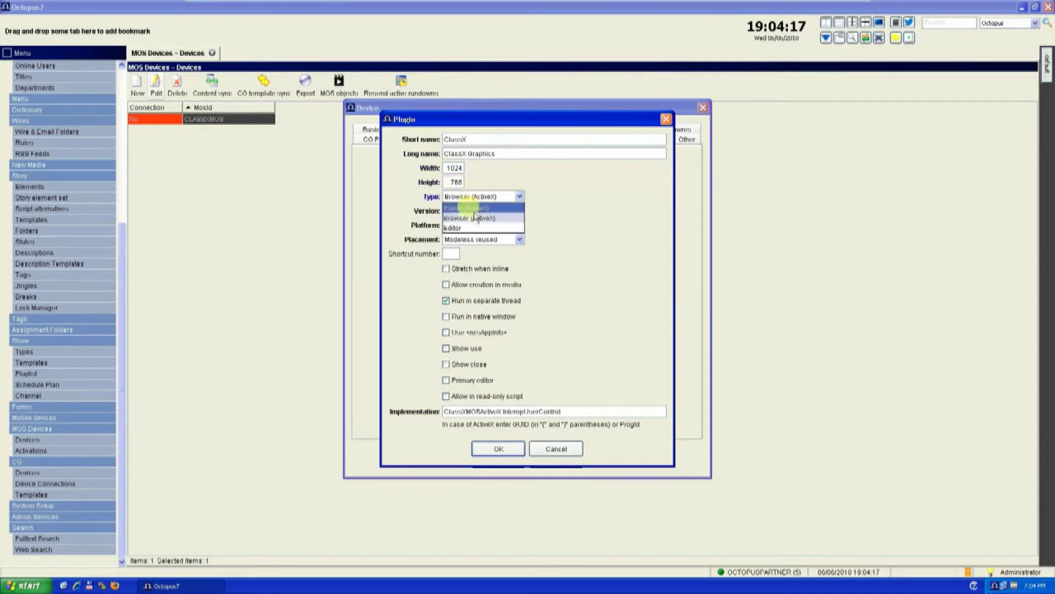
{"action": "left_click", "coordinate": [476, 218]}
{"action": "left_click", "coordinate": [469, 211]}
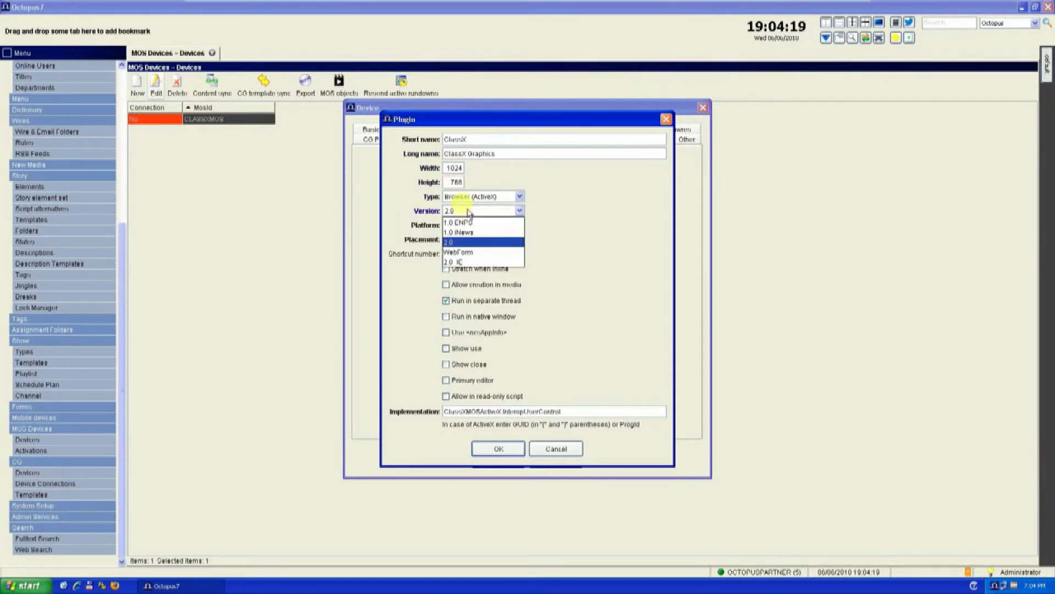
{"action": "left_click", "coordinate": [463, 243]}
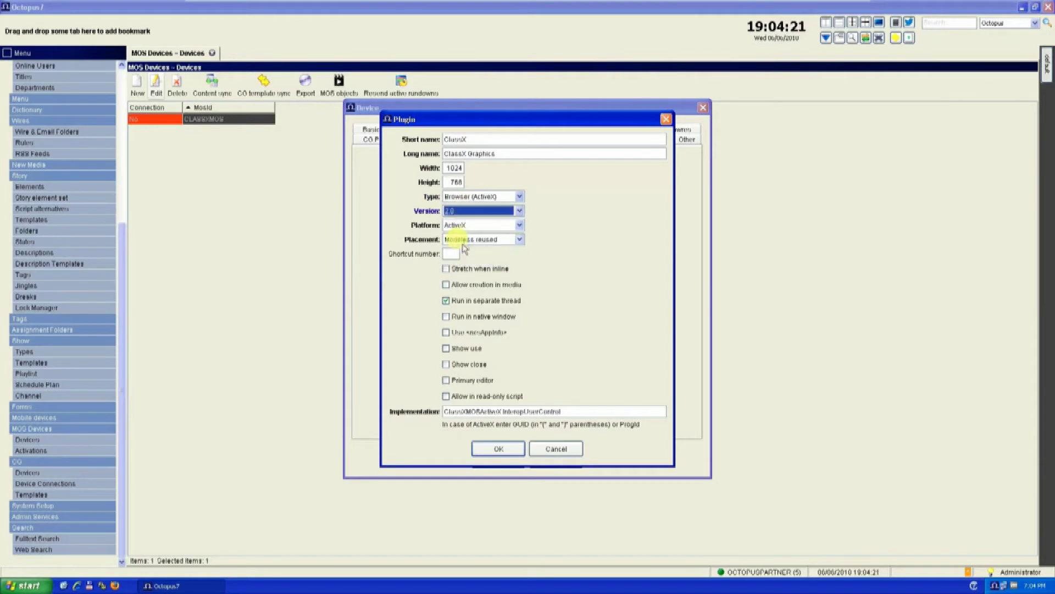
{"action": "left_click", "coordinate": [465, 237]}
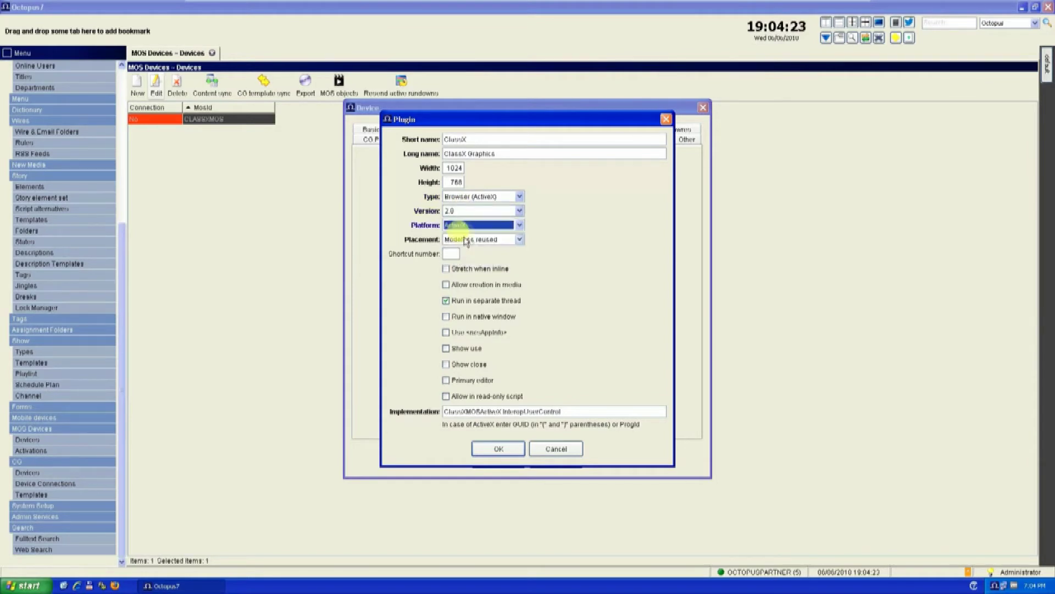
{"action": "left_click", "coordinate": [494, 241]}
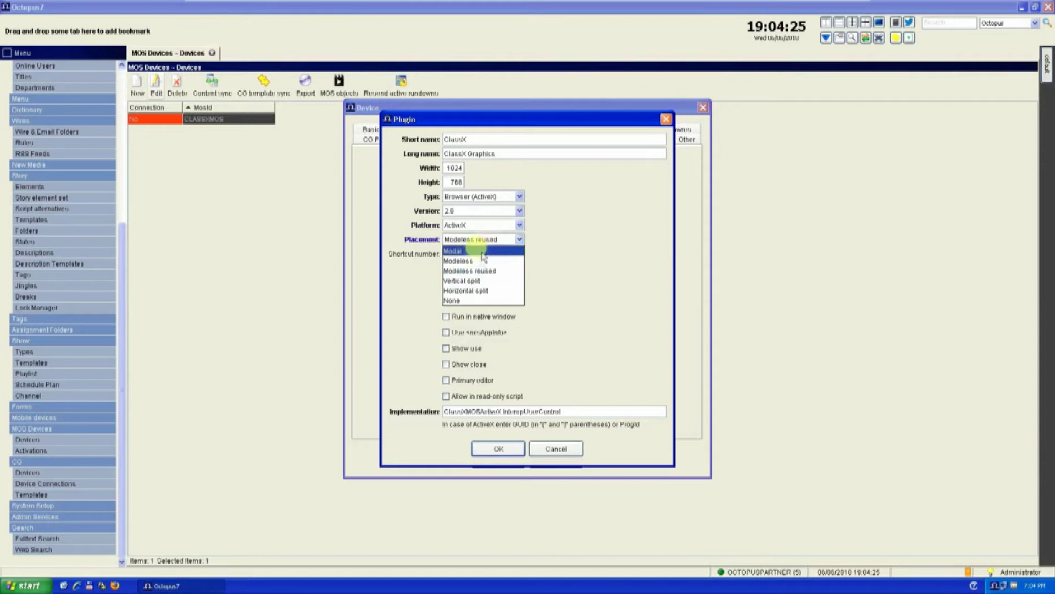
{"action": "left_click", "coordinate": [465, 262]}
{"action": "left_click", "coordinate": [453, 255]}
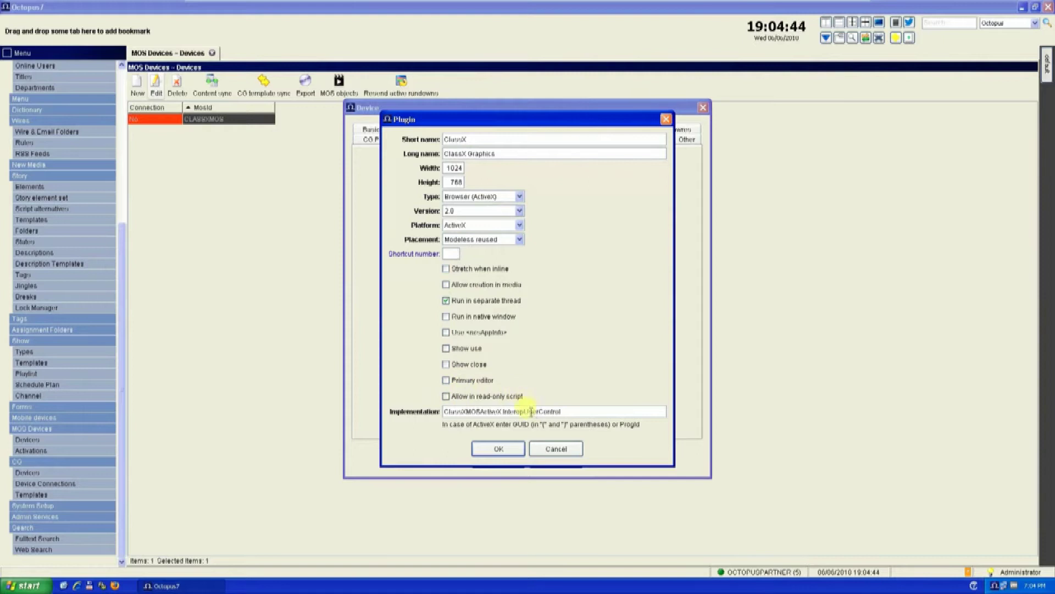
{"action": "triple_click", "coordinate": [536, 411]}
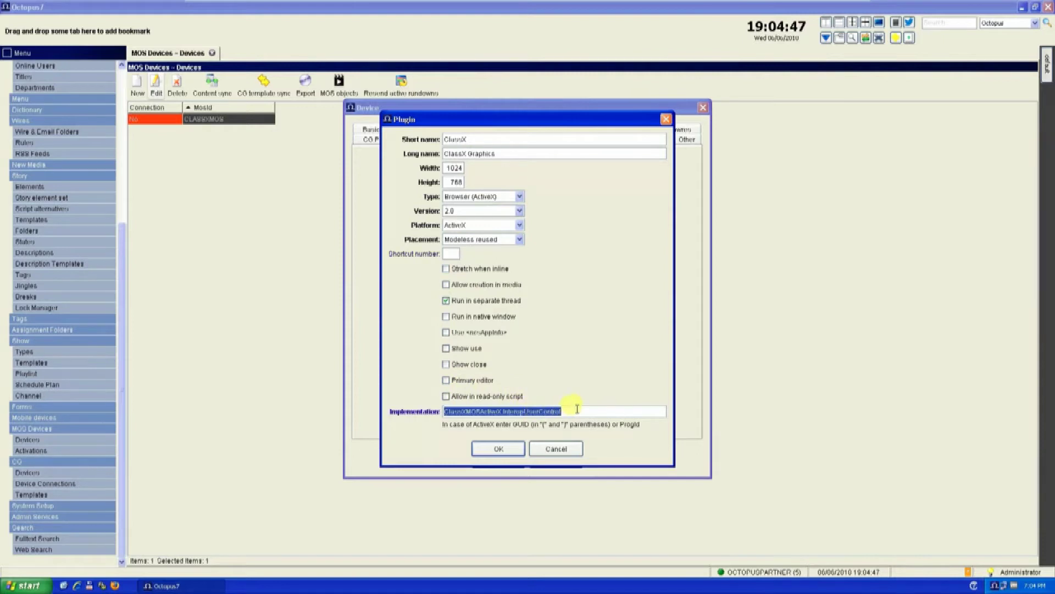
Confirm the ClassX plugin and save the CLASSXMOS device with it.
{"action": "left_click", "coordinate": [502, 448]}
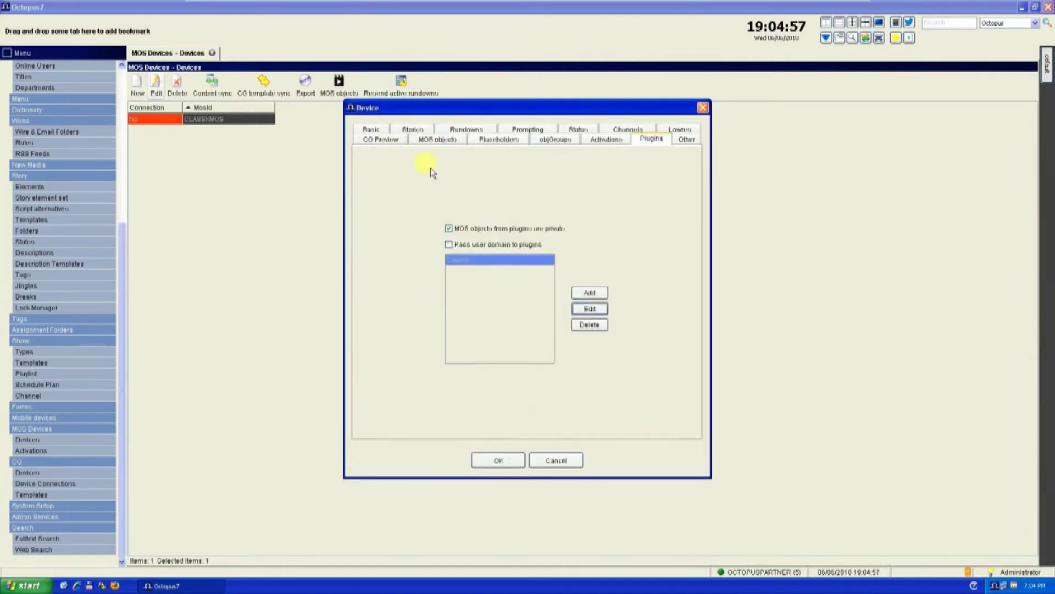
{"action": "left_click", "coordinate": [483, 259]}
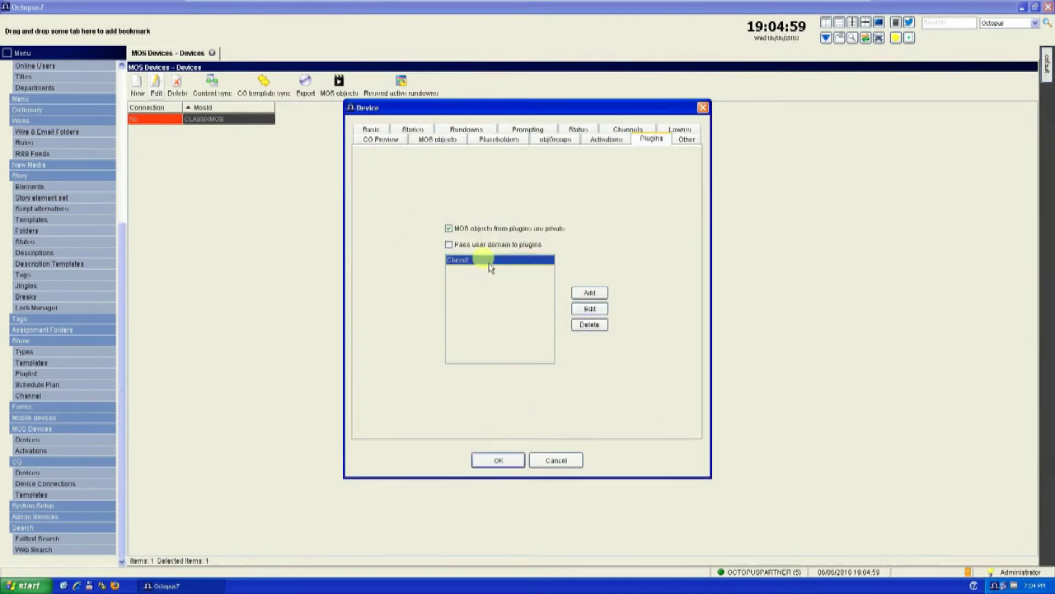
{"action": "left_click", "coordinate": [504, 464]}
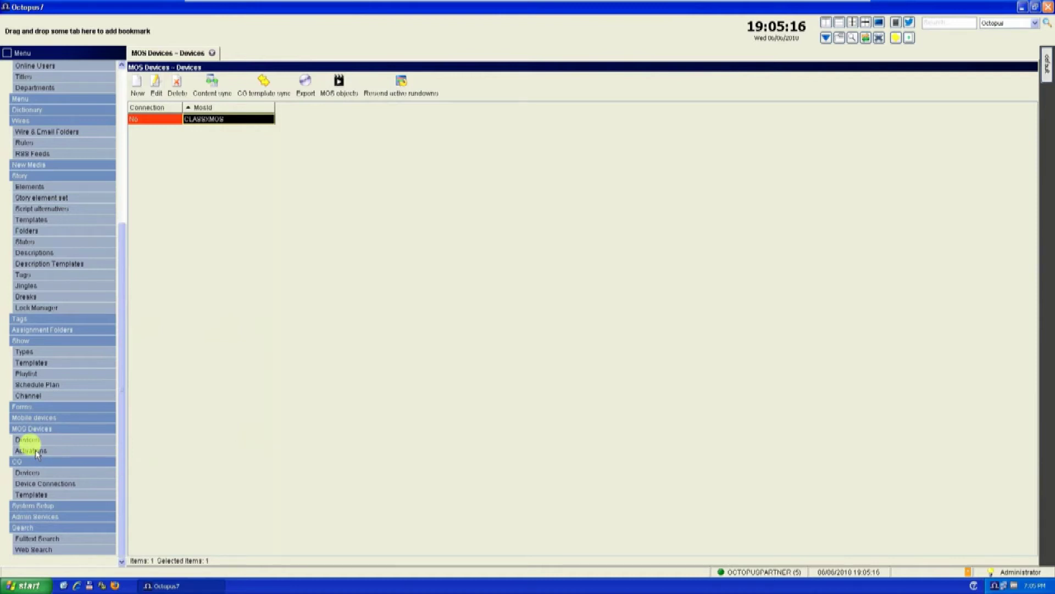
Show MOS Activations and select CLASSXMOS to see its OCTOPUS NEWS entry.
{"action": "left_click", "coordinate": [33, 450]}
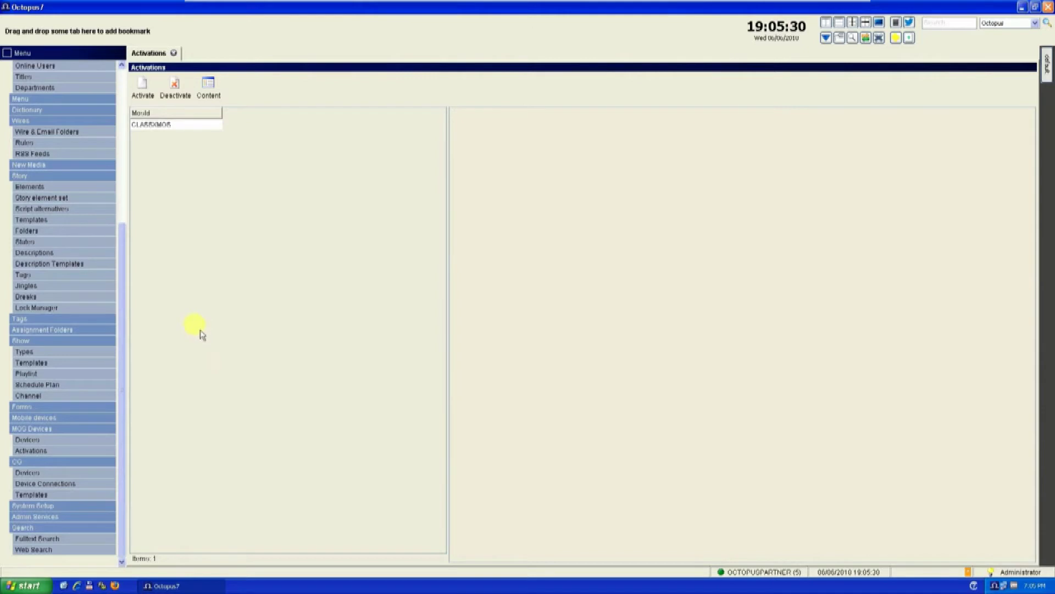
{"action": "left_click", "coordinate": [193, 125]}
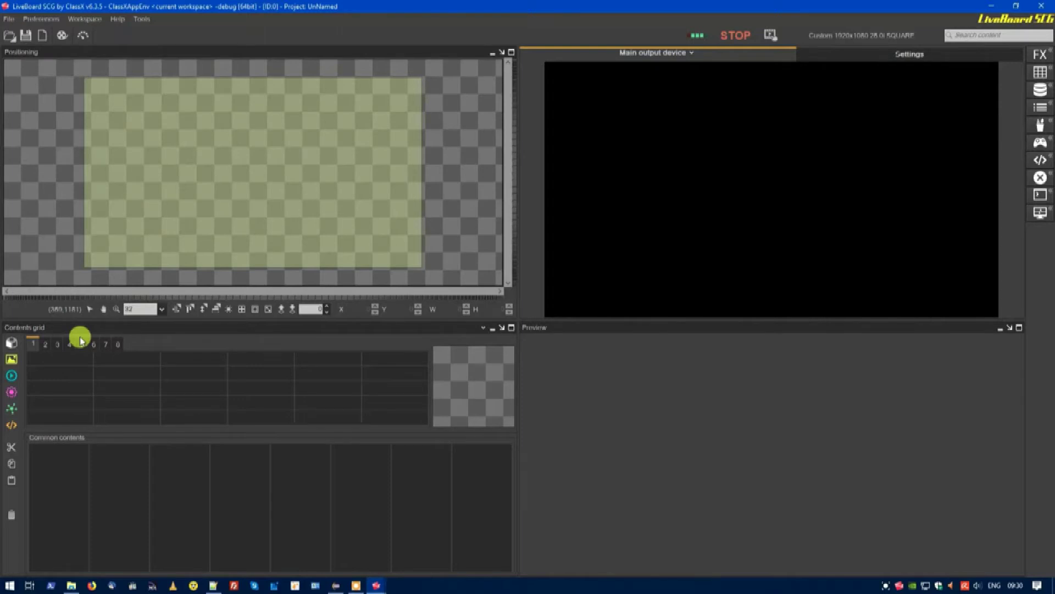
In StealthCG's Misc preferences, set communication port 301 and event port 401 and apply.
{"action": "left_click", "coordinate": [376, 584]}
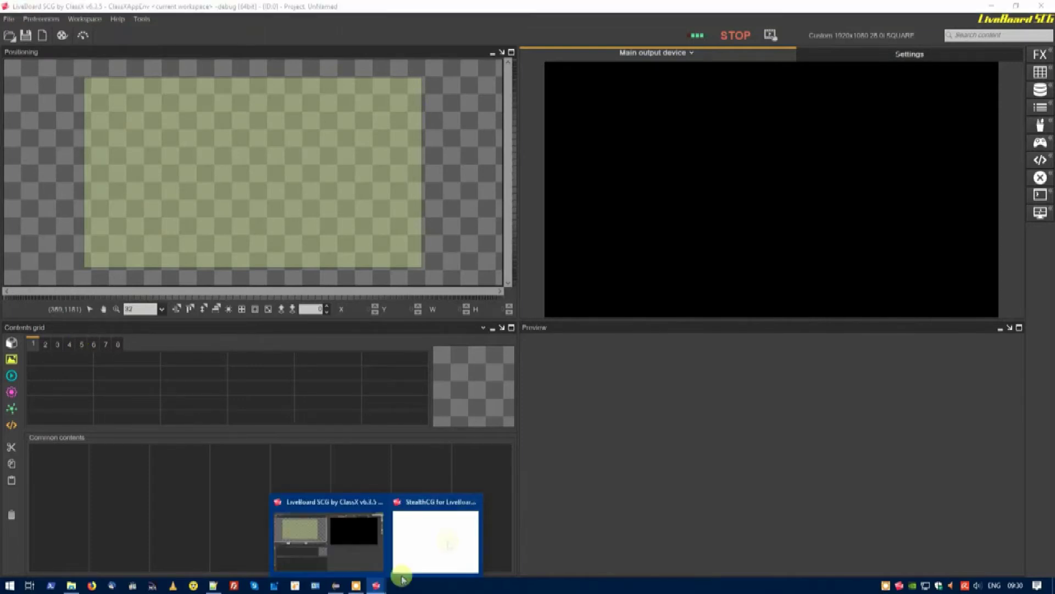
{"action": "left_click", "coordinate": [443, 536]}
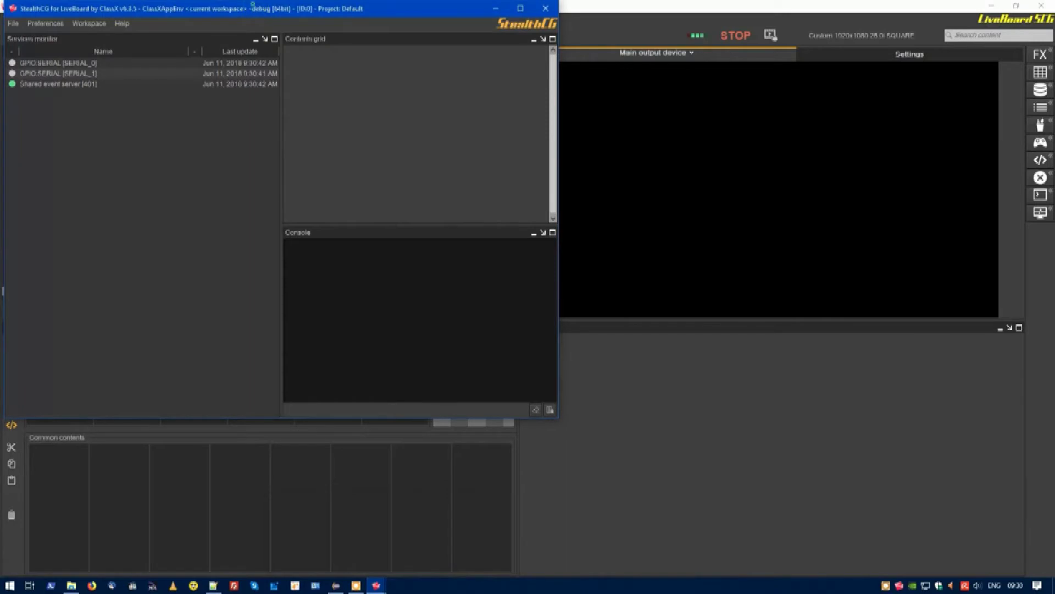
{"action": "left_click_drag", "start_coordinate": [252, 9], "coordinate": [622, 134]}
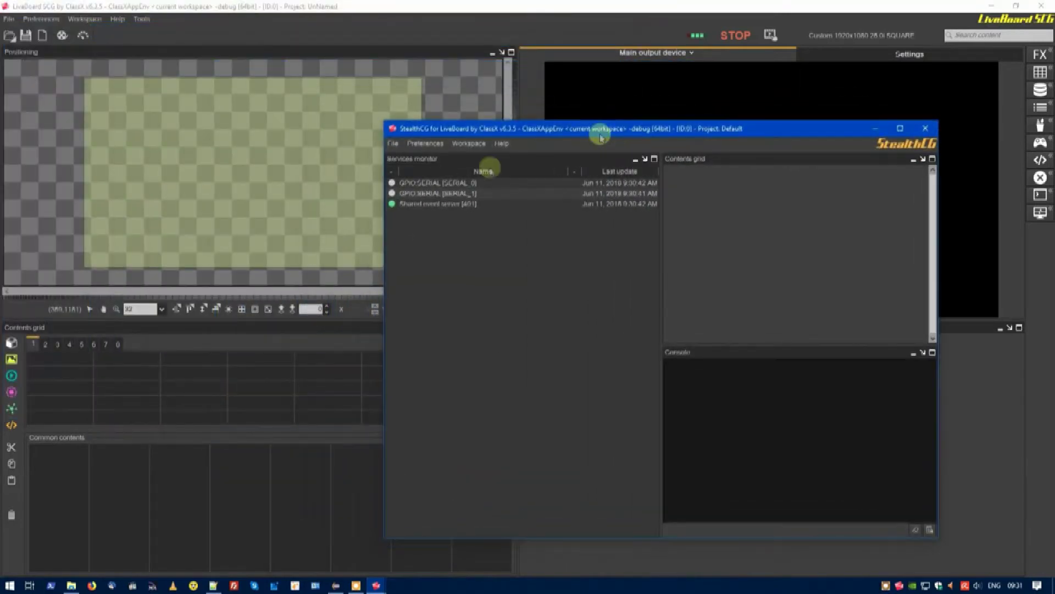
{"action": "left_click", "coordinate": [429, 147]}
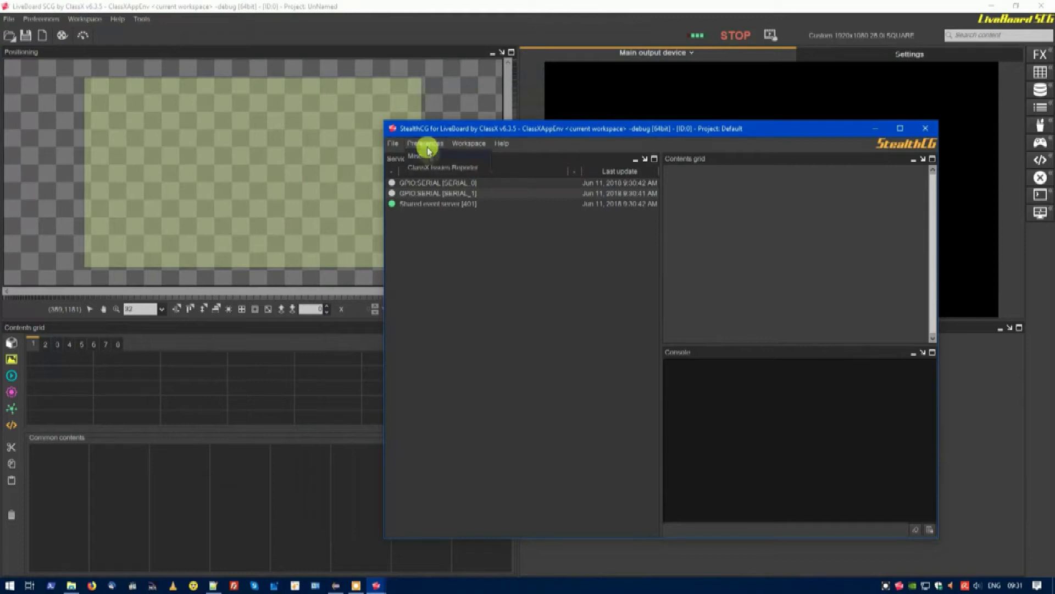
{"action": "left_click", "coordinate": [430, 158]}
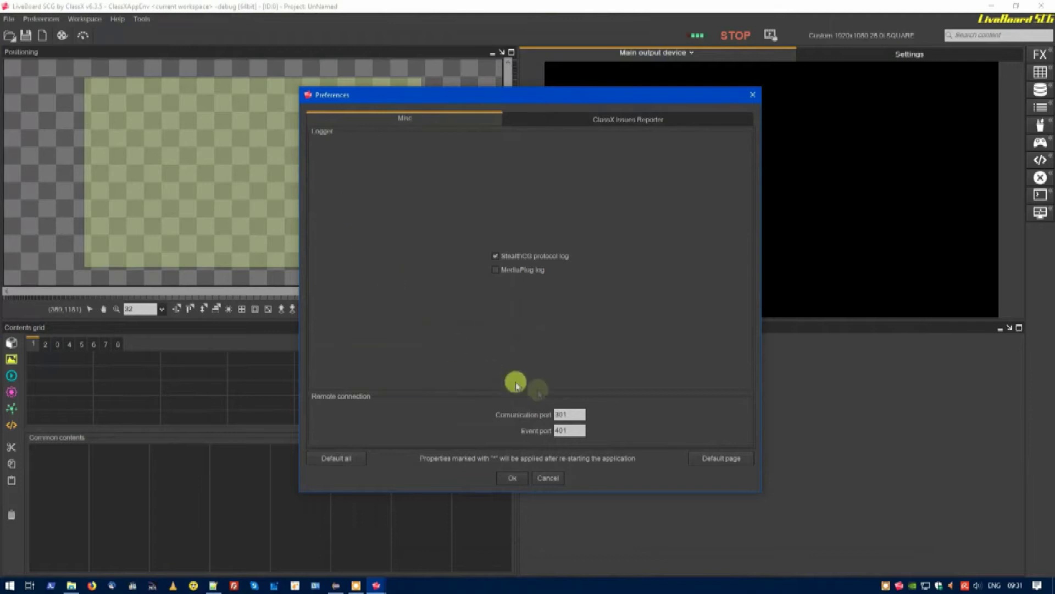
{"action": "double_click", "coordinate": [570, 416]}
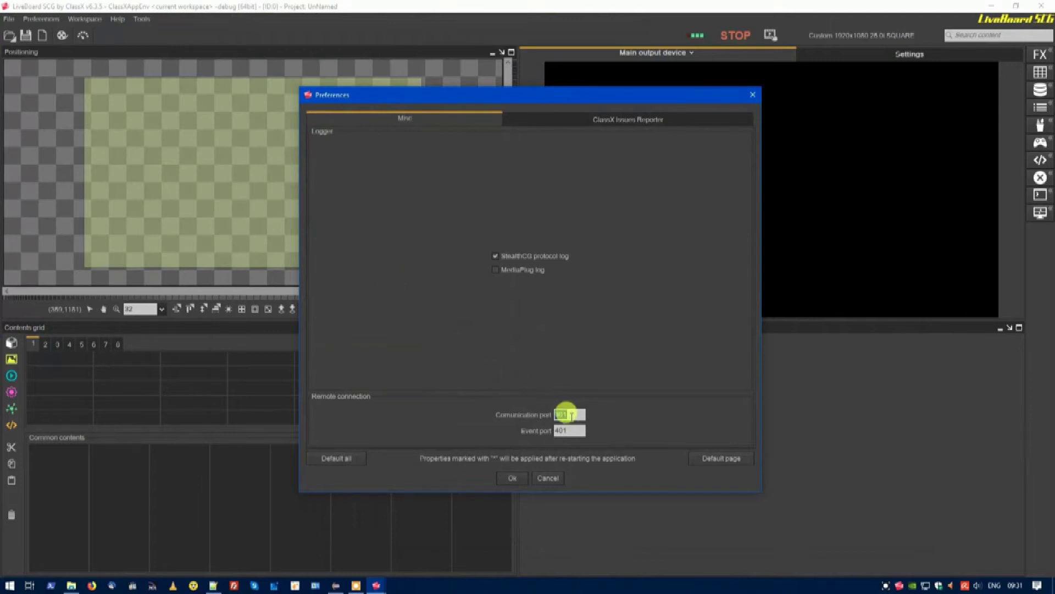
{"action": "type", "text": "301"}
{"action": "double_click", "coordinate": [566, 430]}
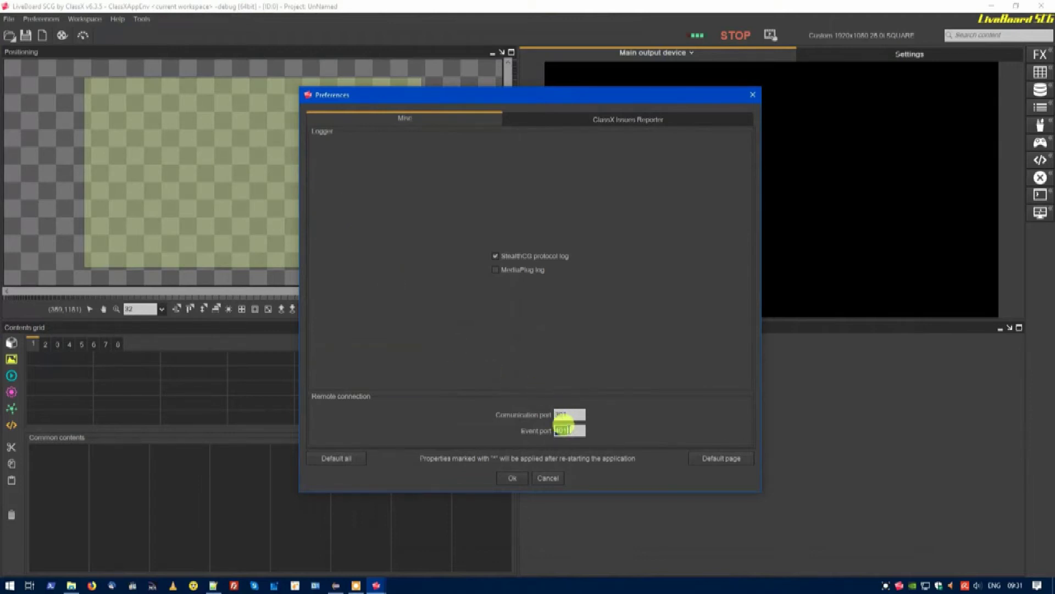
{"action": "left_click_drag", "start_coordinate": [566, 429], "coordinate": [580, 429]}
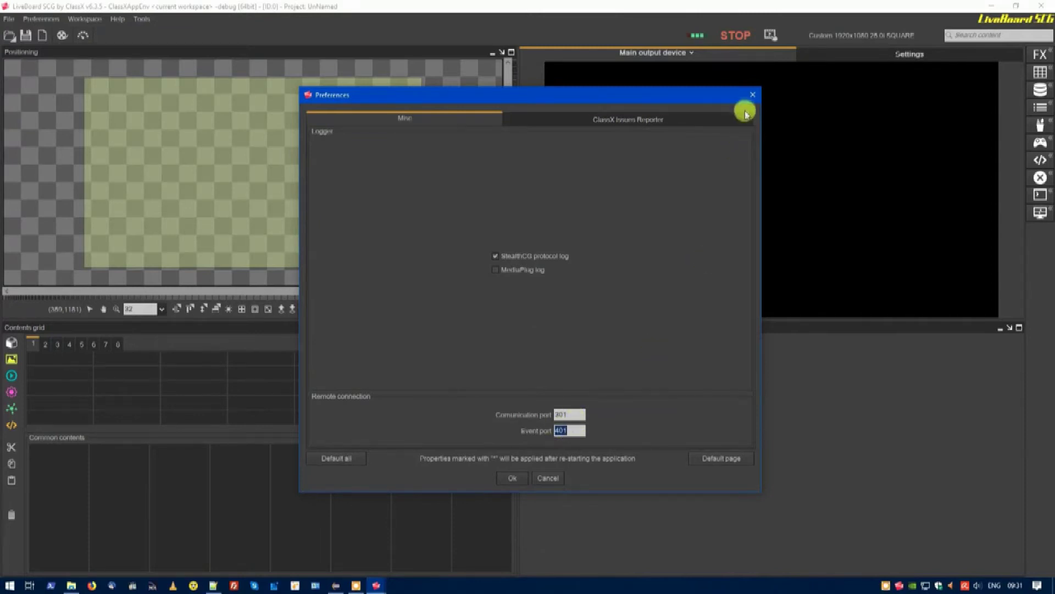
{"action": "left_click", "coordinate": [513, 477]}
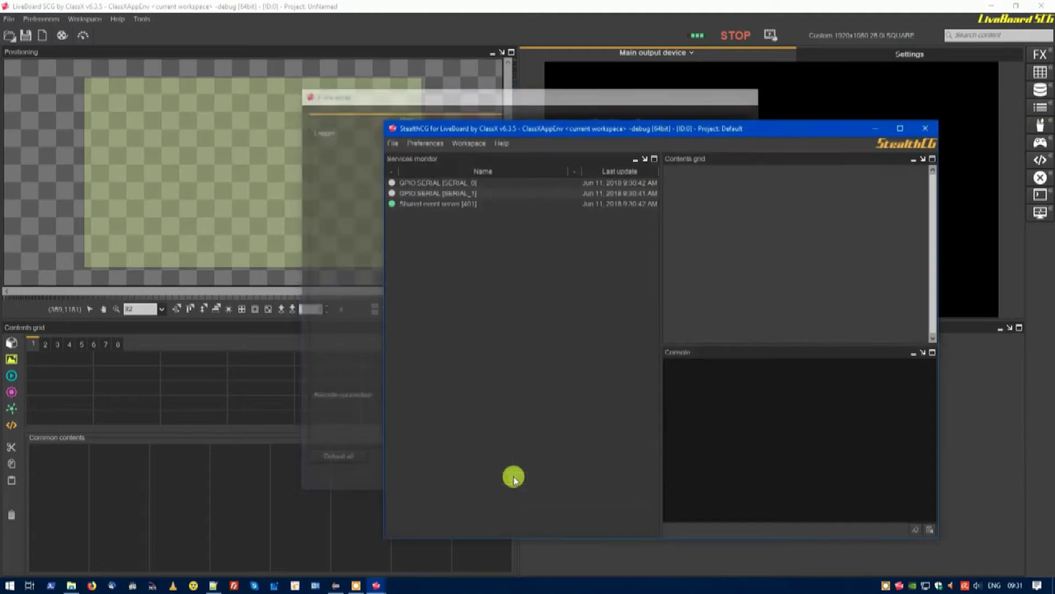
{"action": "left_click_drag", "start_coordinate": [480, 128], "coordinate": [573, 153]}
Set LiveBoard's video output device to NDI Network Device Interface, check audio, and save preferences.
{"action": "left_click", "coordinate": [318, 24]}
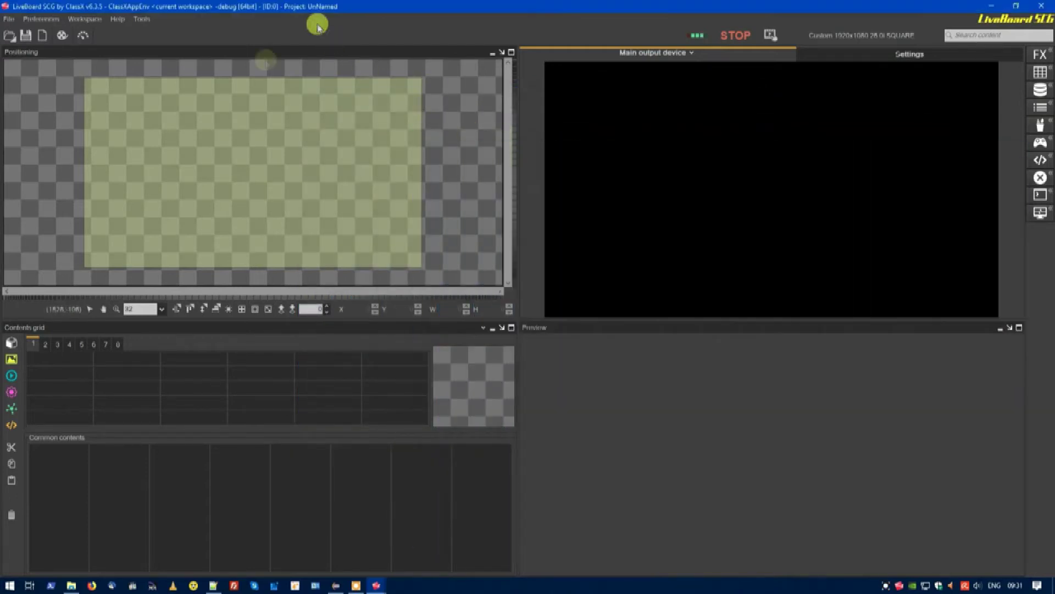
{"action": "left_click", "coordinate": [39, 21]}
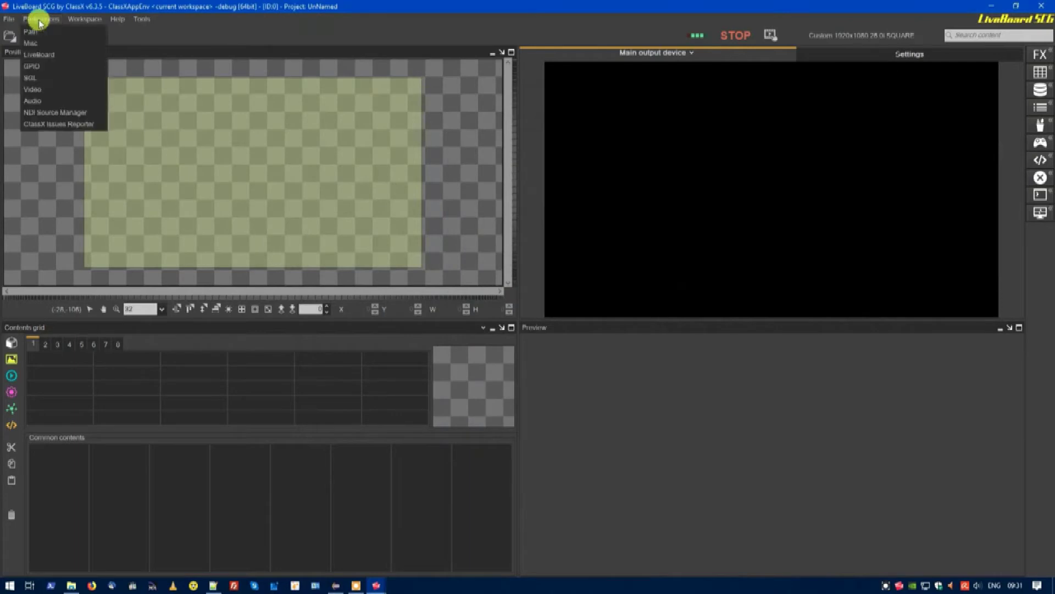
{"action": "left_click", "coordinate": [45, 94]}
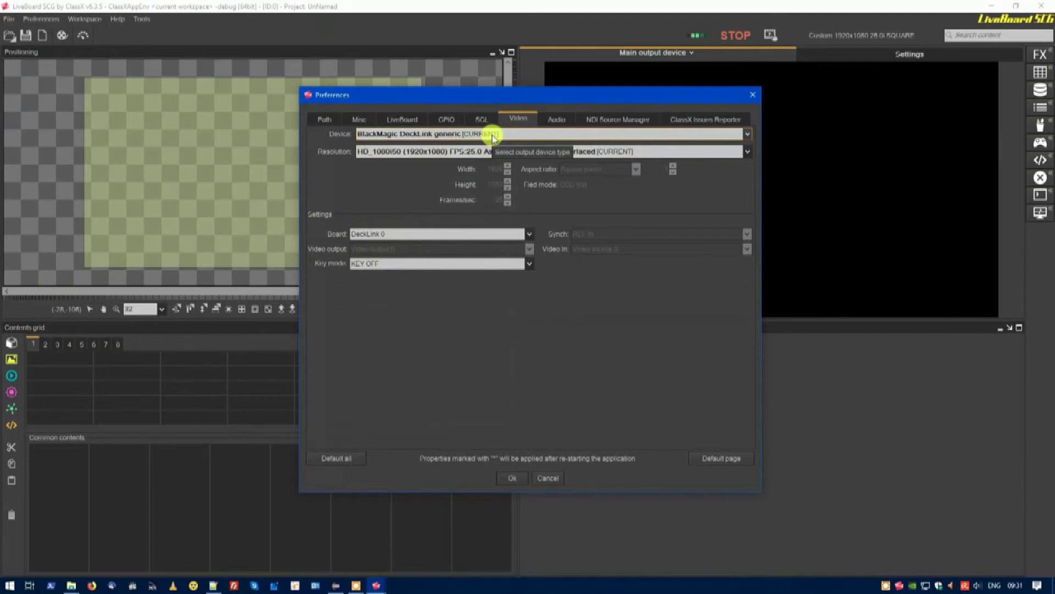
{"action": "left_click", "coordinate": [492, 136]}
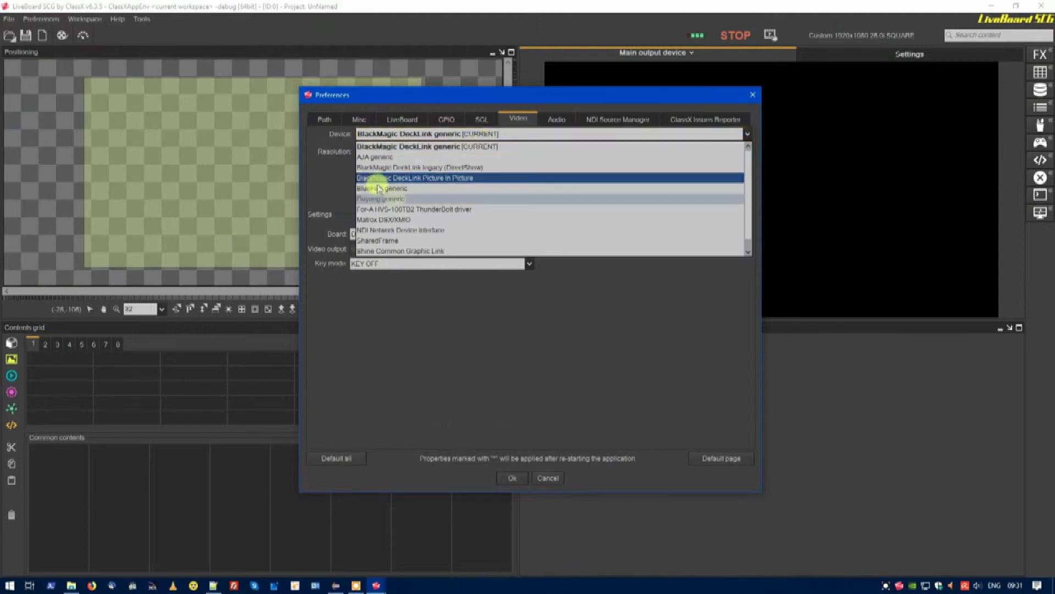
{"action": "left_click", "coordinate": [395, 231]}
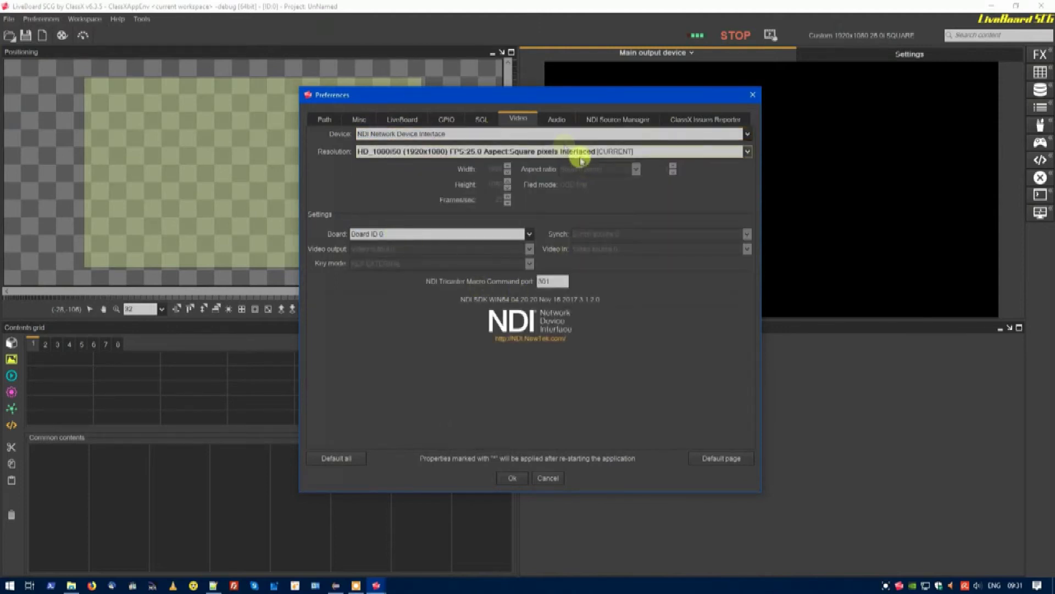
{"action": "left_click", "coordinate": [555, 122]}
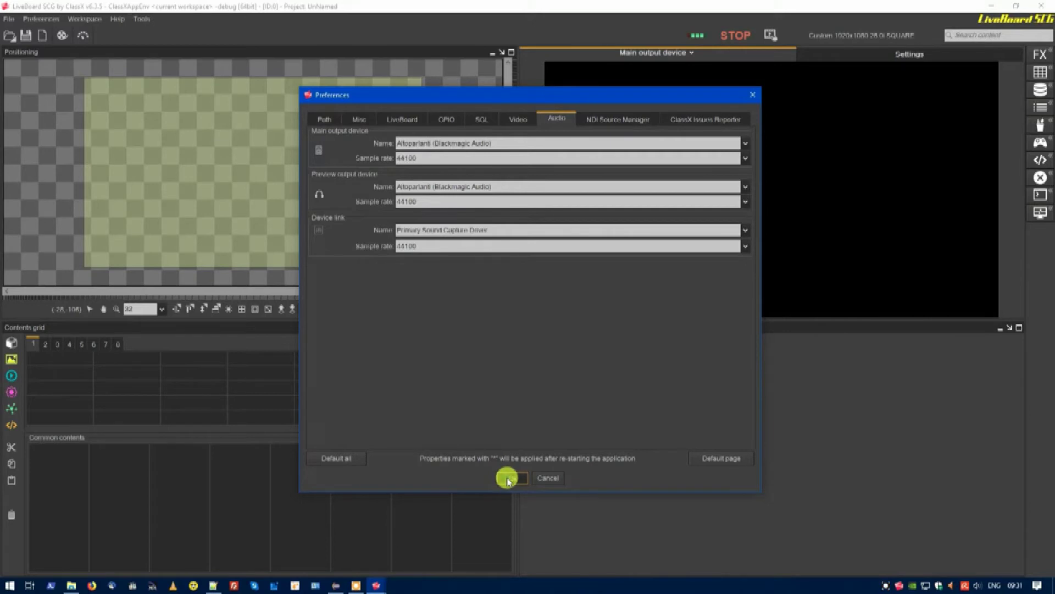
{"action": "left_click", "coordinate": [507, 478]}
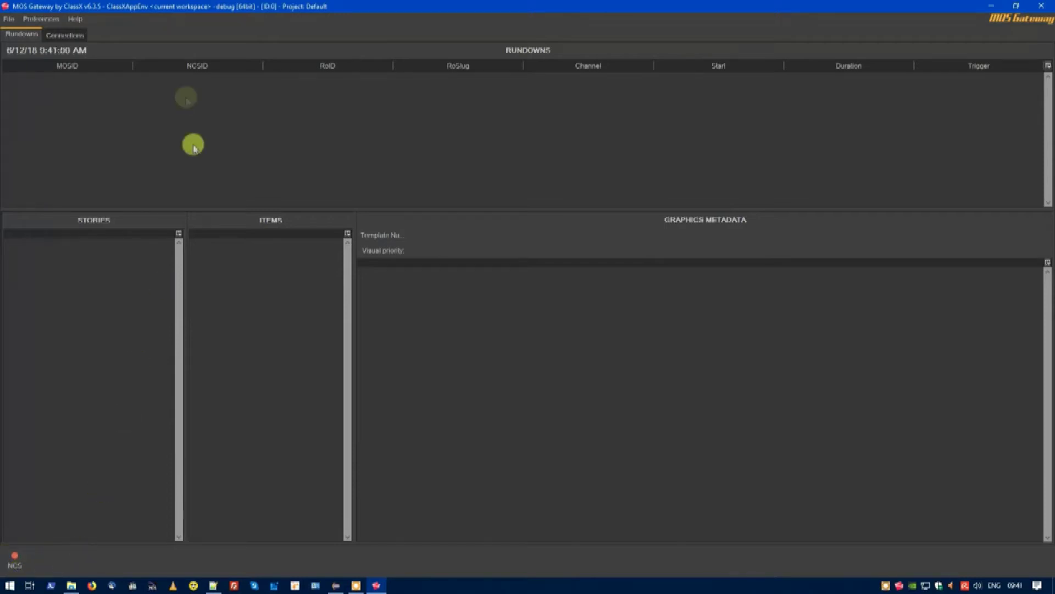
Show MOS Gateway's Connections tab with graphics channel 1 on localhost ports 301/401.
{"action": "left_click", "coordinate": [71, 40]}
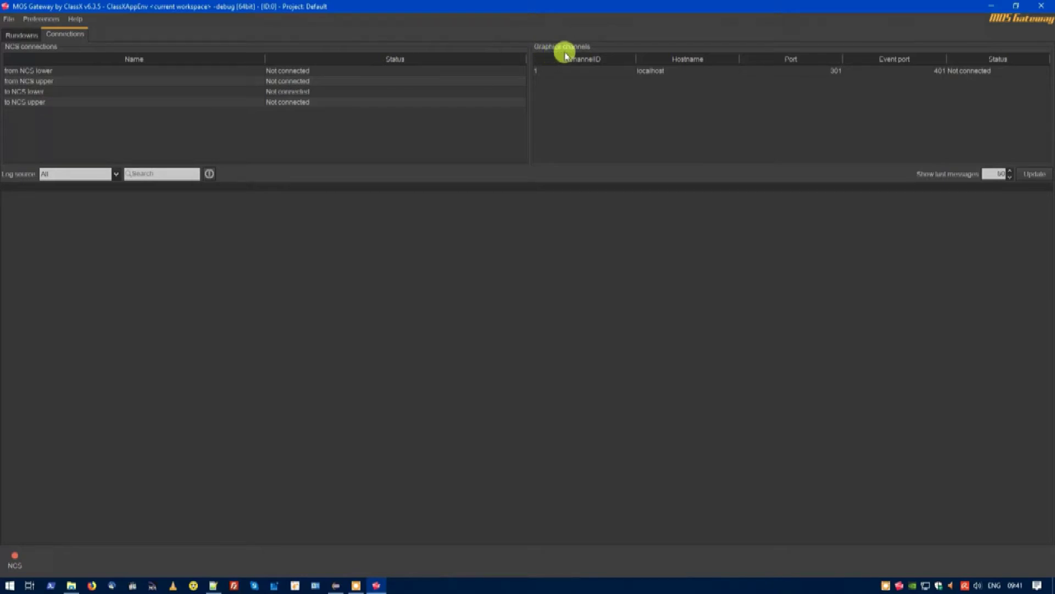
Add an empty graphics channel, then remove that empty row again.
{"action": "right_click", "coordinate": [675, 118]}
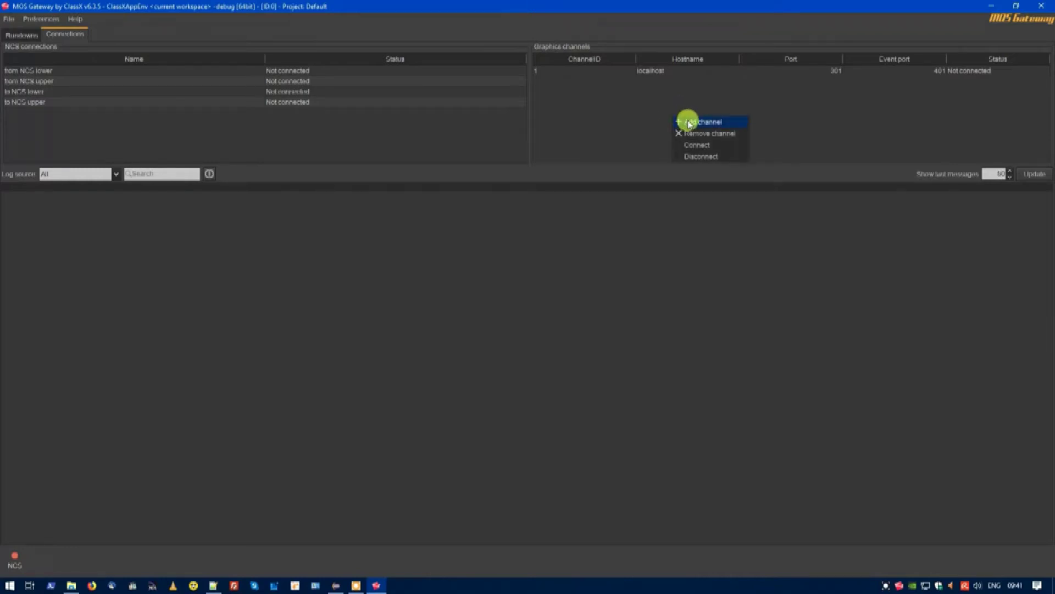
{"action": "left_click", "coordinate": [690, 122]}
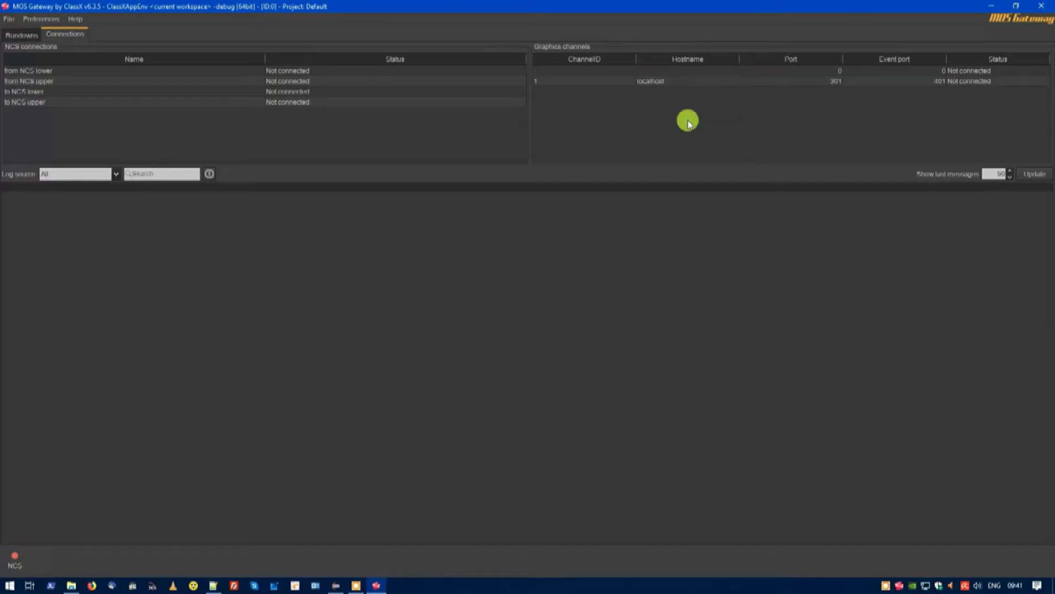
{"action": "left_click", "coordinate": [616, 74]}
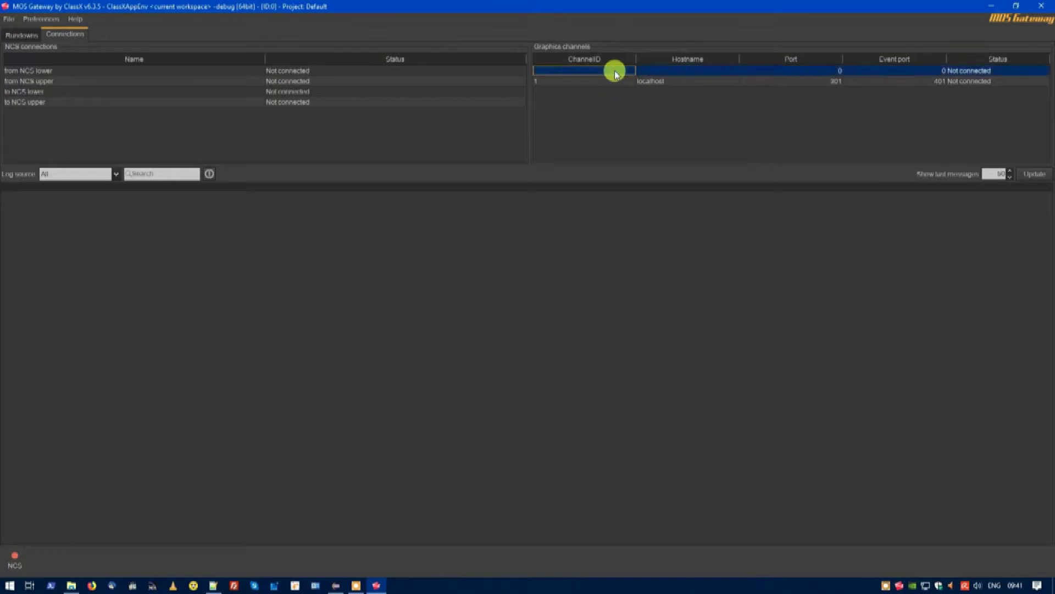
{"action": "right_click", "coordinate": [617, 75]}
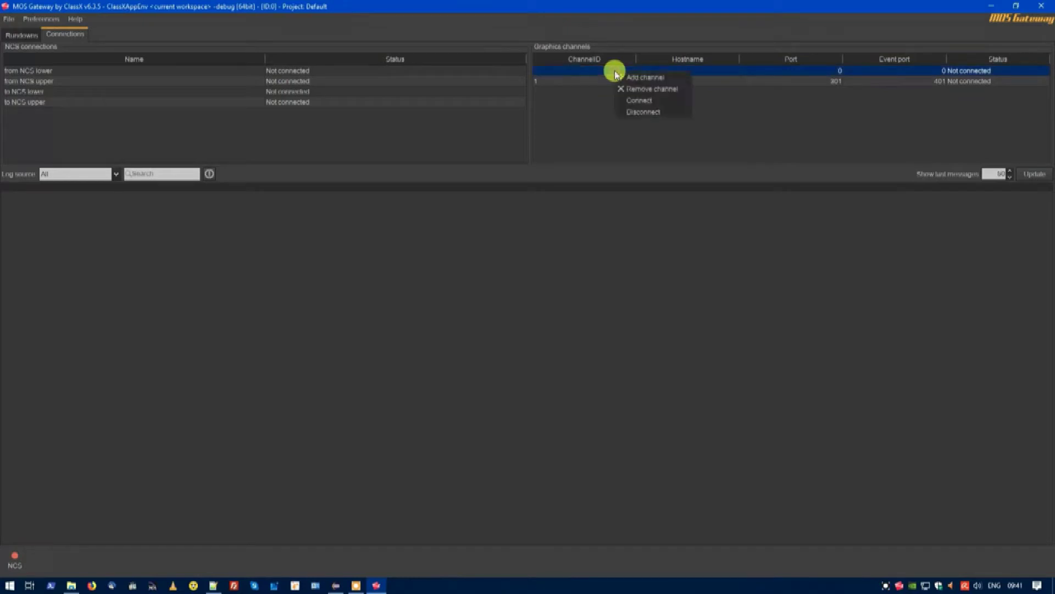
{"action": "left_click", "coordinate": [638, 88]}
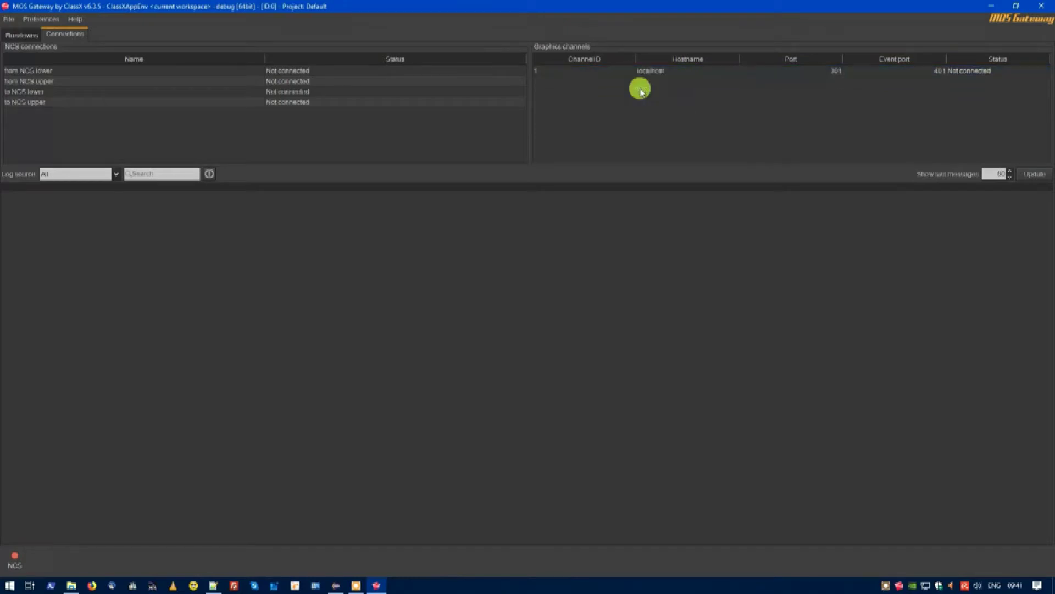
Step through channel 1's ID, hostname localhost, port 301 and event port 401 cells.
{"action": "left_click", "coordinate": [587, 76]}
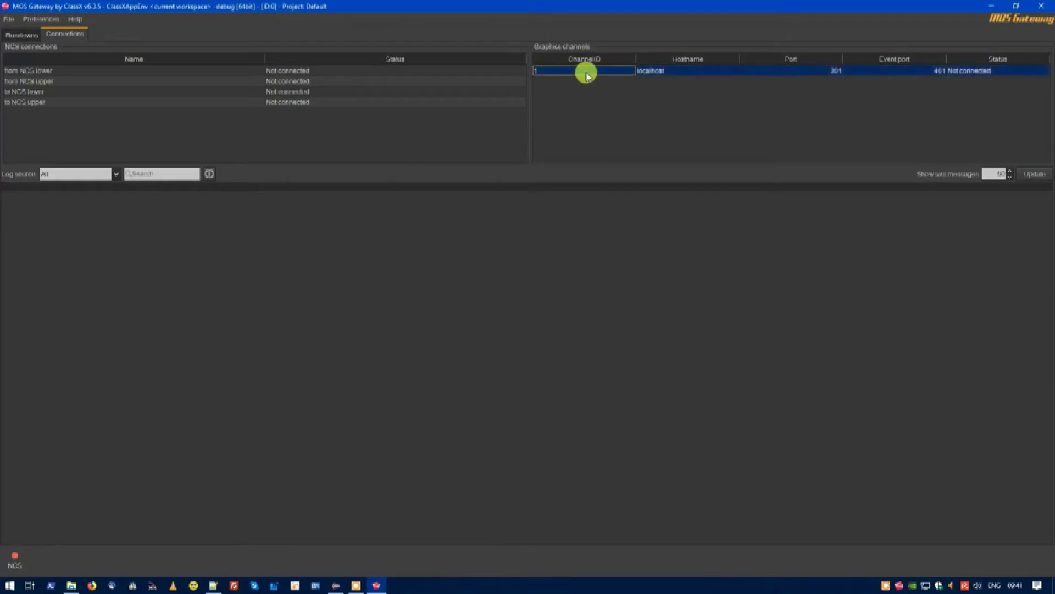
{"action": "left_click", "coordinate": [560, 71]}
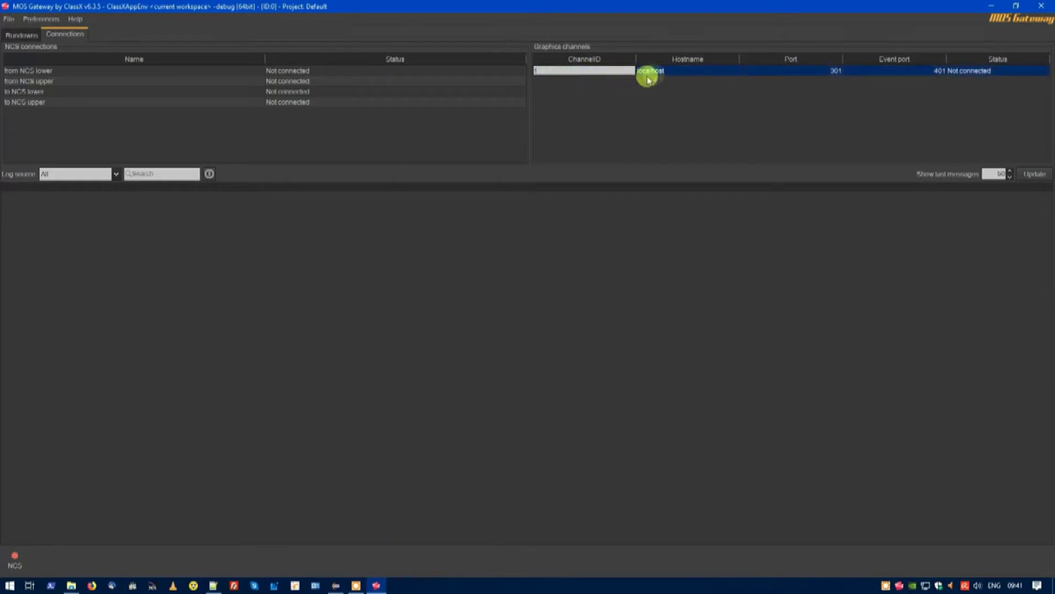
{"action": "left_click", "coordinate": [668, 70]}
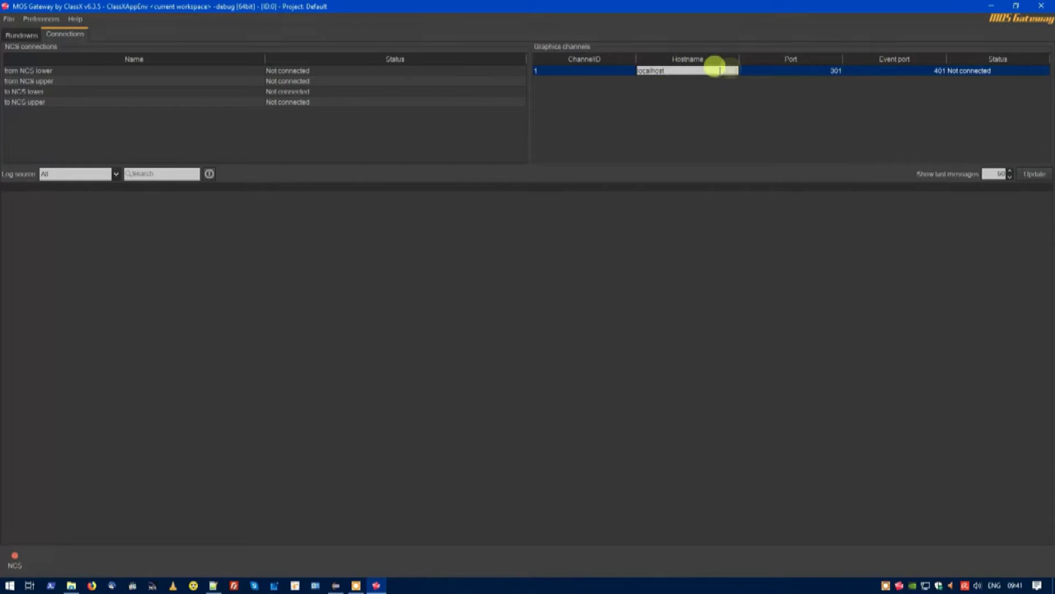
{"action": "left_click", "coordinate": [790, 70]}
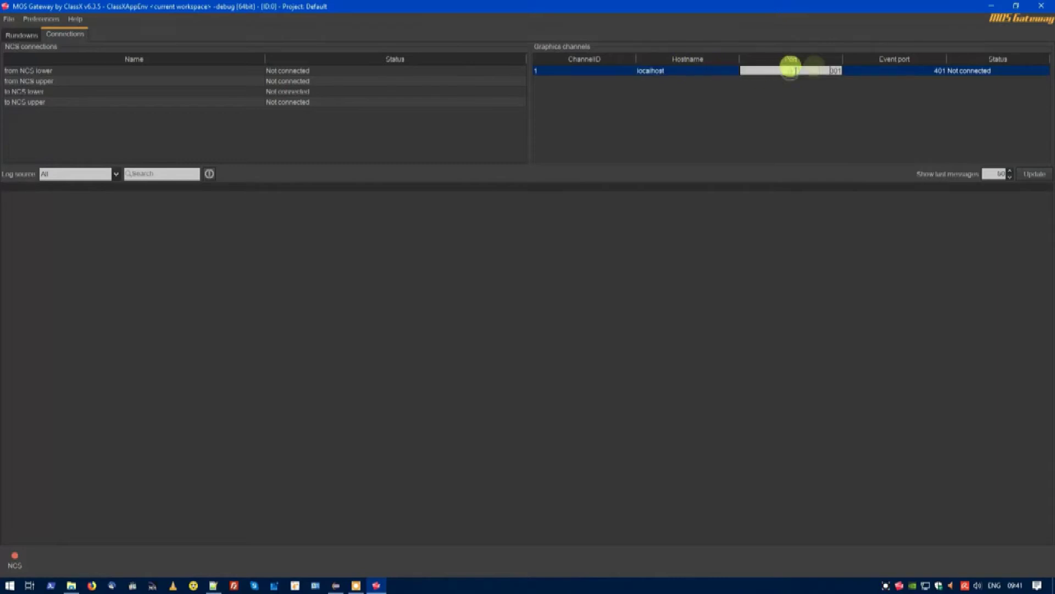
{"action": "left_click", "coordinate": [895, 70]}
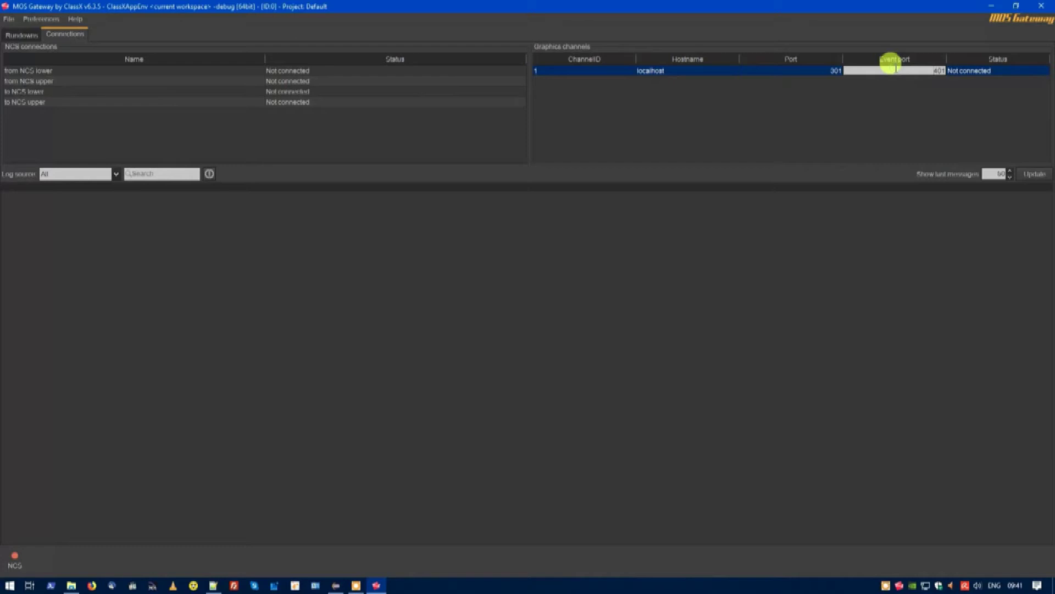
{"action": "left_click", "coordinate": [734, 127]}
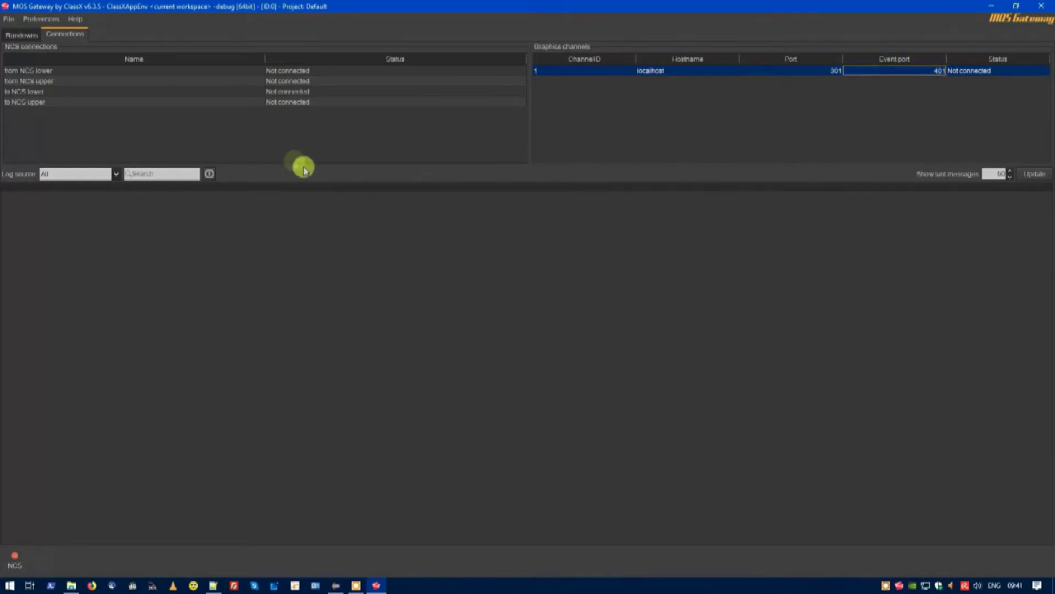
Check gateway preferences: hostname, upper port 10841, lower port 10840, NCSID OCTOPUS, MOSID CLASSXMOS.
{"action": "left_click", "coordinate": [38, 20]}
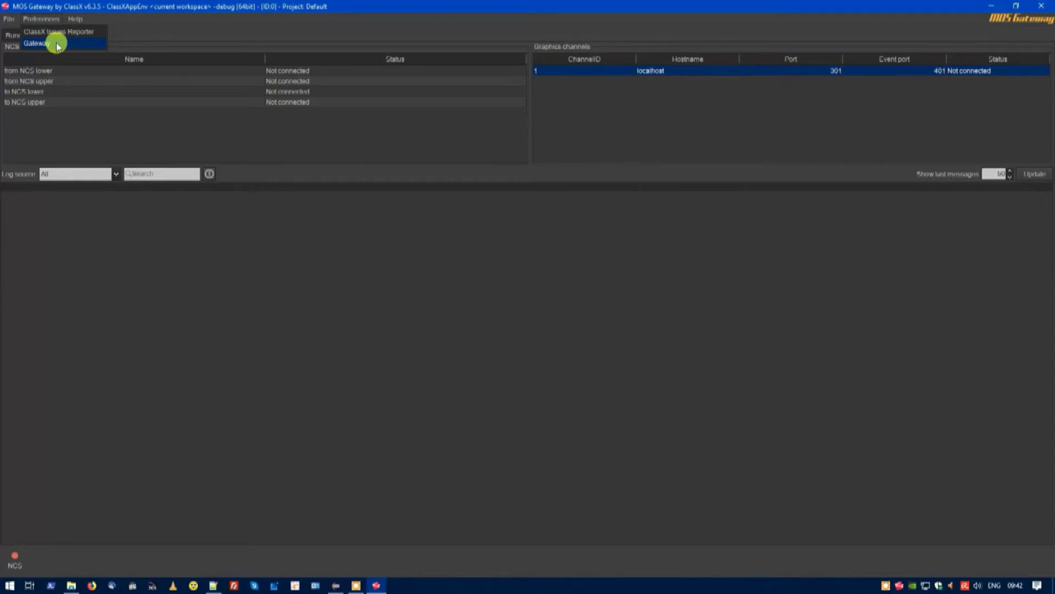
{"action": "left_click", "coordinate": [58, 45]}
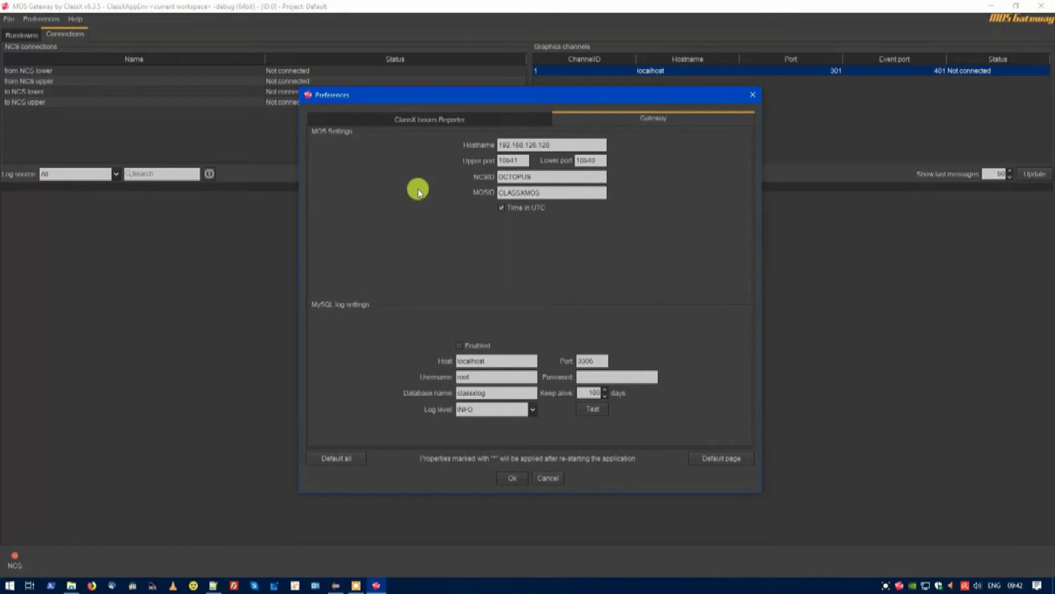
{"action": "double_click", "coordinate": [550, 144]}
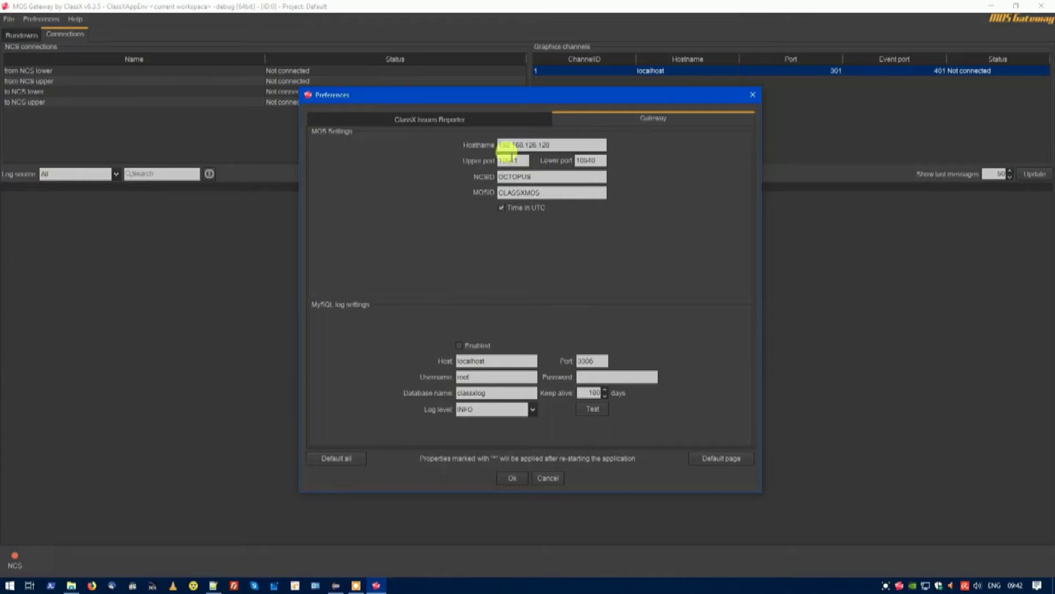
{"action": "double_click", "coordinate": [507, 156]}
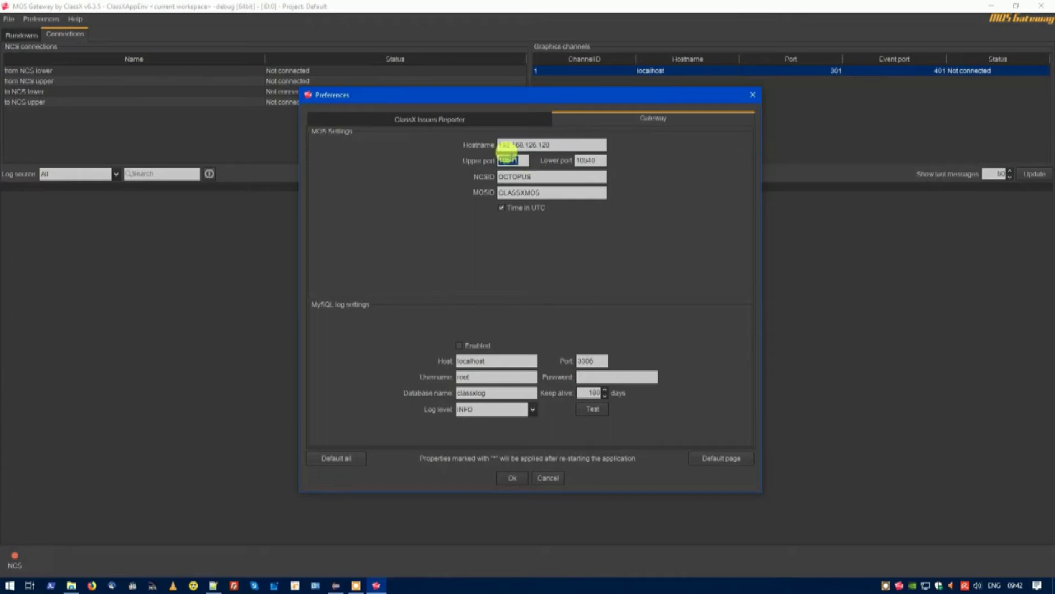
{"action": "double_click", "coordinate": [586, 158]}
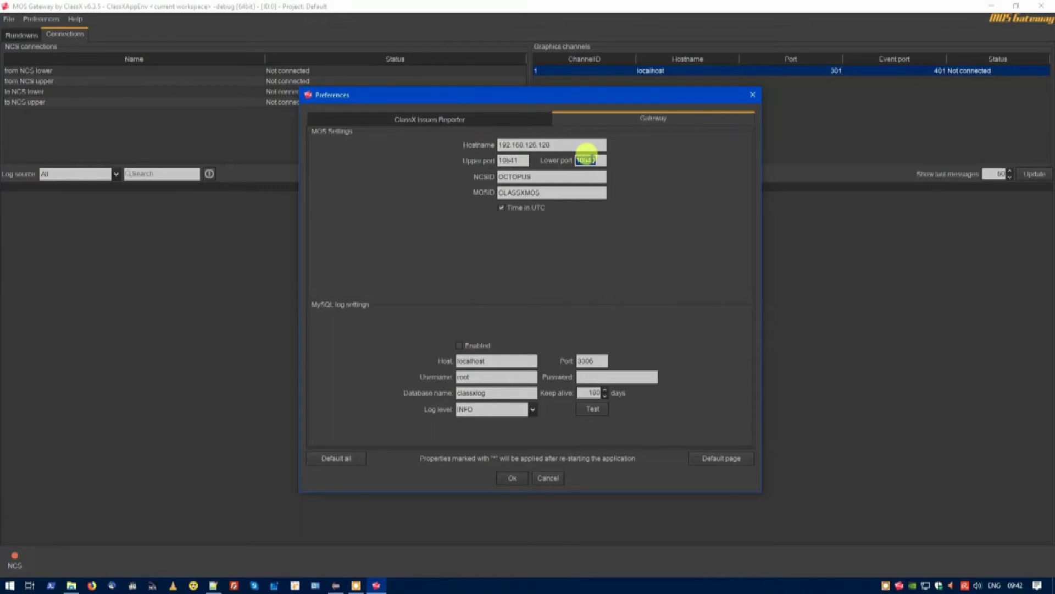
{"action": "double_click", "coordinate": [555, 177]}
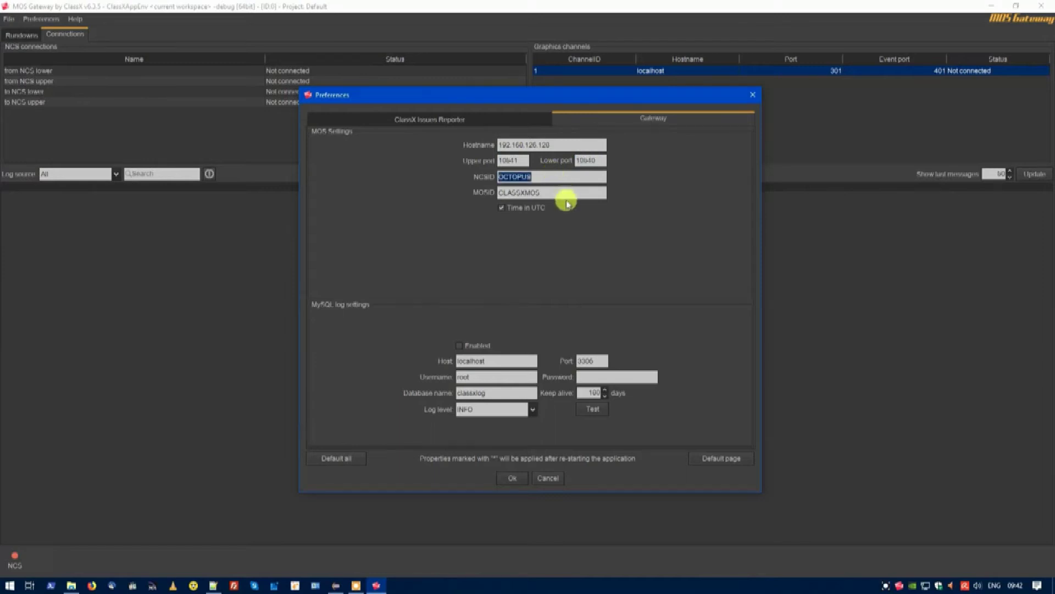
{"action": "double_click", "coordinate": [565, 192]}
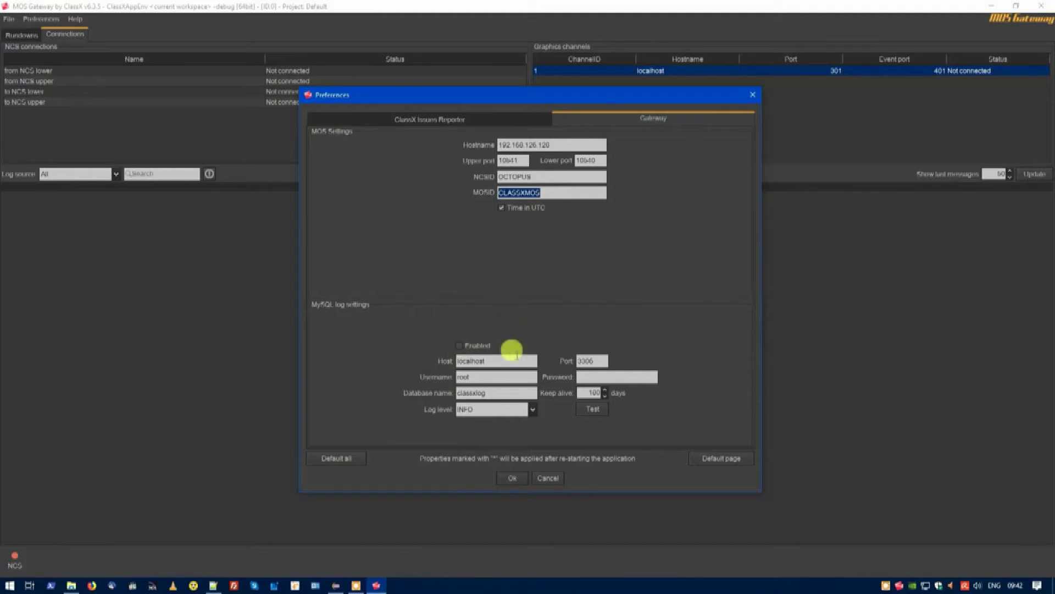
Check the log database host localhost, username and database classxlog, then accept the preferences.
{"action": "double_click", "coordinate": [506, 360]}
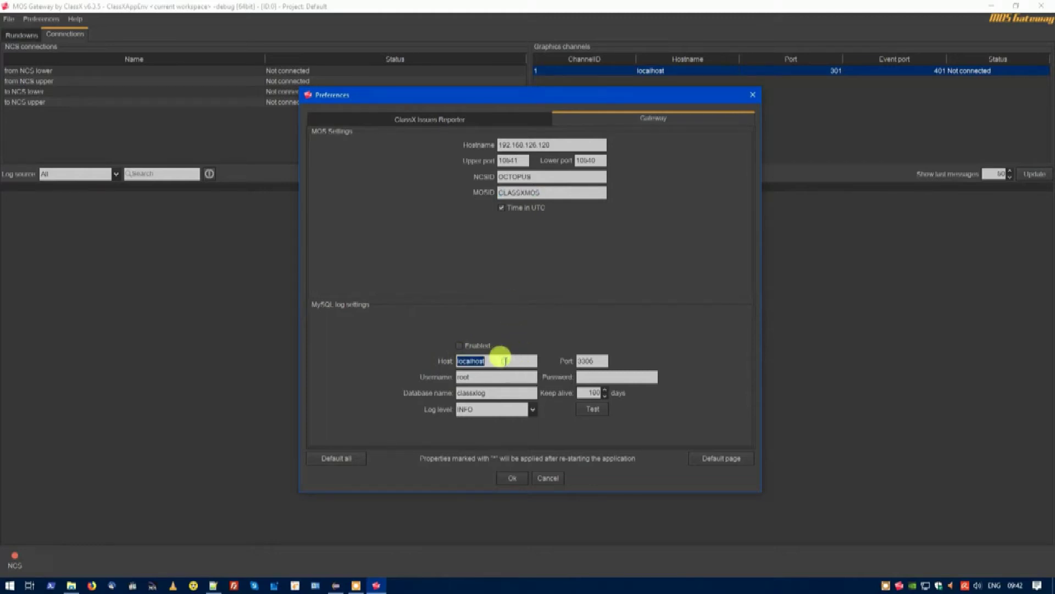
{"action": "double_click", "coordinate": [497, 375]}
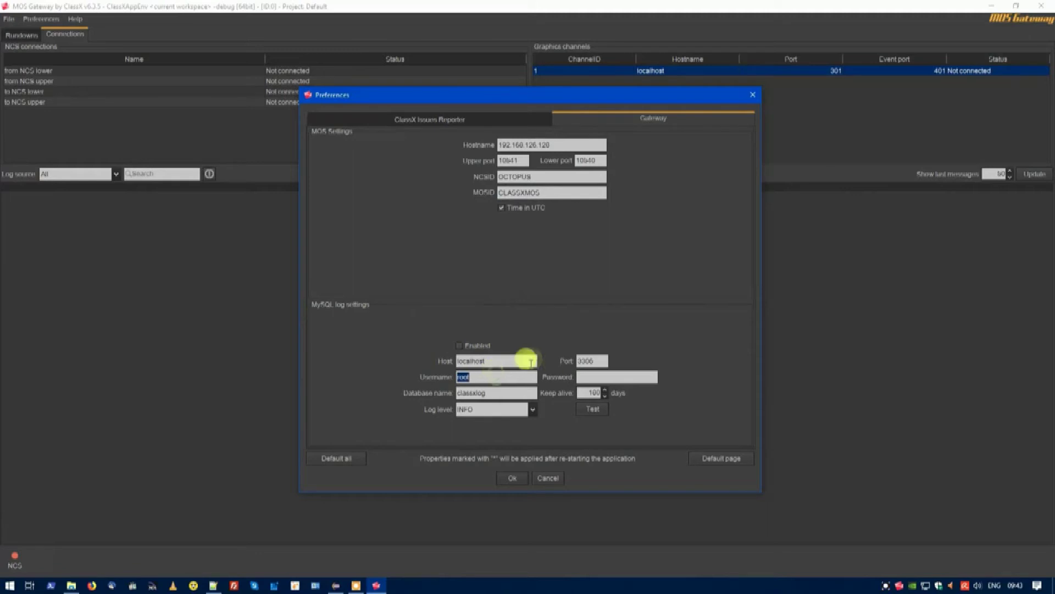
{"action": "double_click", "coordinate": [488, 391]}
{"action": "left_click", "coordinate": [509, 479]}
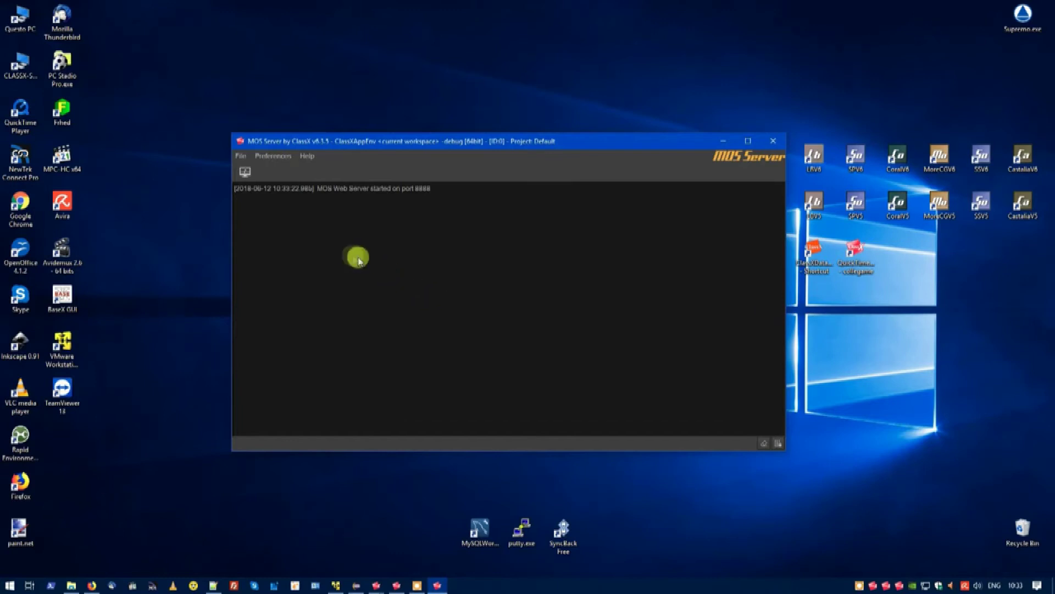
On the Misc preferences page, review the CastaliaCG, MorrCG and CoralCG project folder paths.
{"action": "left_click", "coordinate": [277, 157]}
{"action": "left_click", "coordinate": [279, 181]}
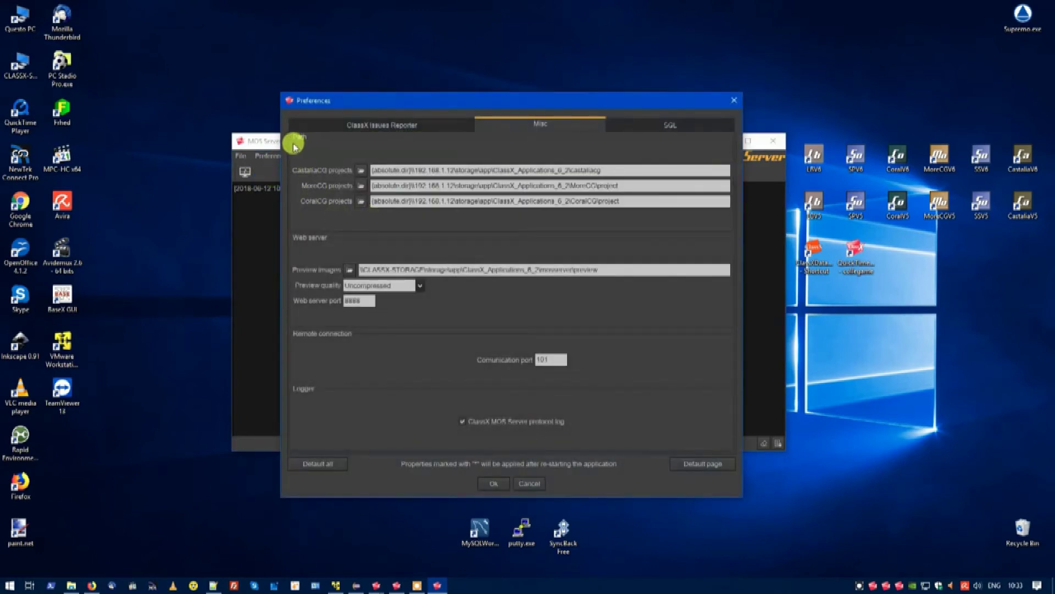
{"action": "left_click_drag", "start_coordinate": [571, 171], "coordinate": [619, 181]}
{"action": "key", "text": "ctrl+a"}
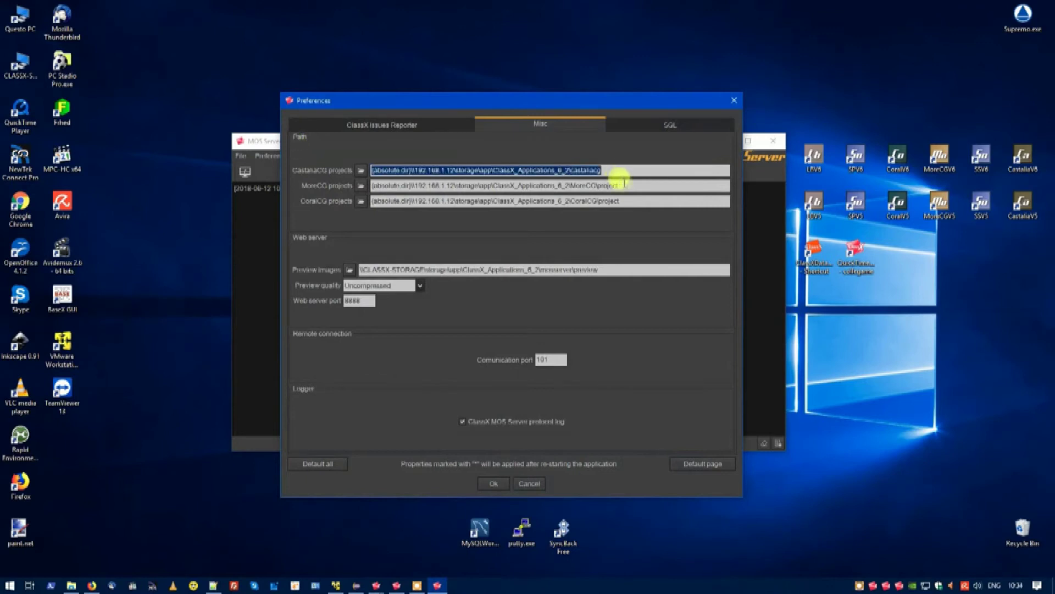
{"action": "left_click", "coordinate": [628, 185]}
{"action": "key", "text": "ctrl+a"}
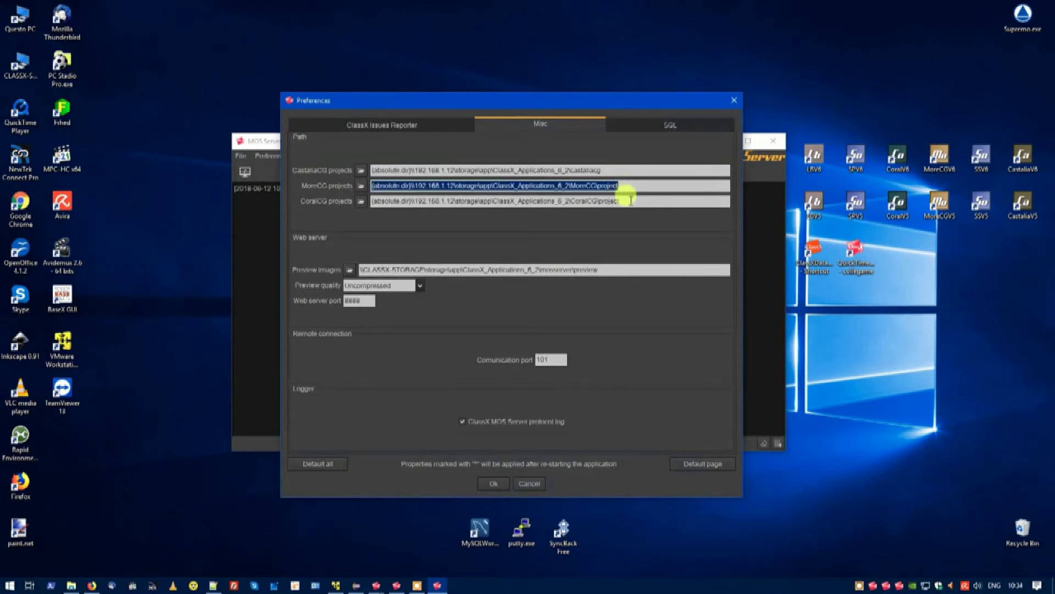
{"action": "left_click", "coordinate": [630, 200]}
{"action": "key", "text": "ctrl+a"}
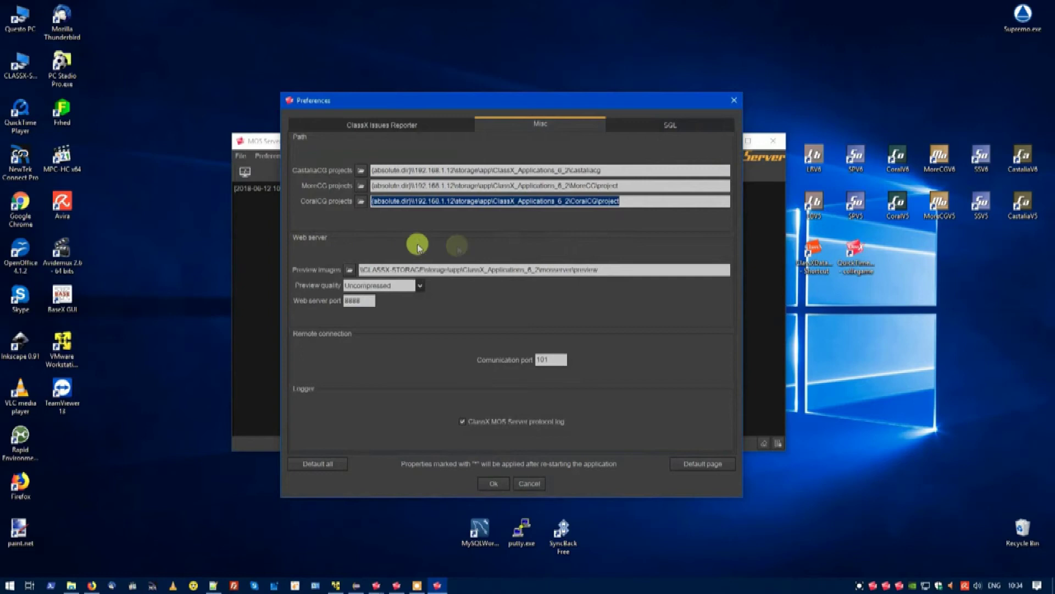
Keep preview quality Uncompressed and web server port 8888, then accept the MOS Server preferences.
{"action": "left_click", "coordinate": [606, 269]}
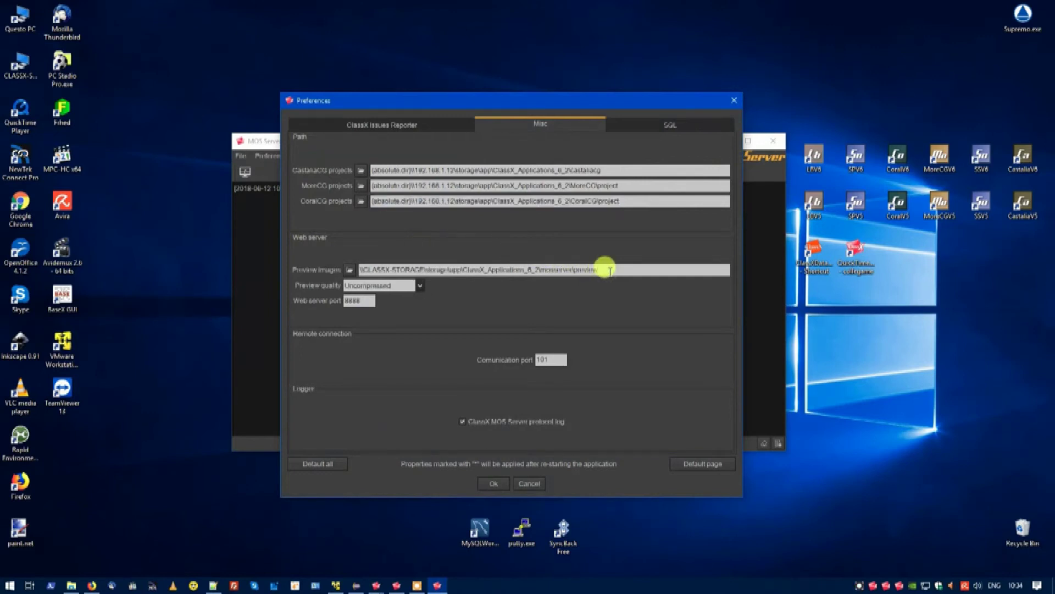
{"action": "triple_click", "coordinate": [609, 269]}
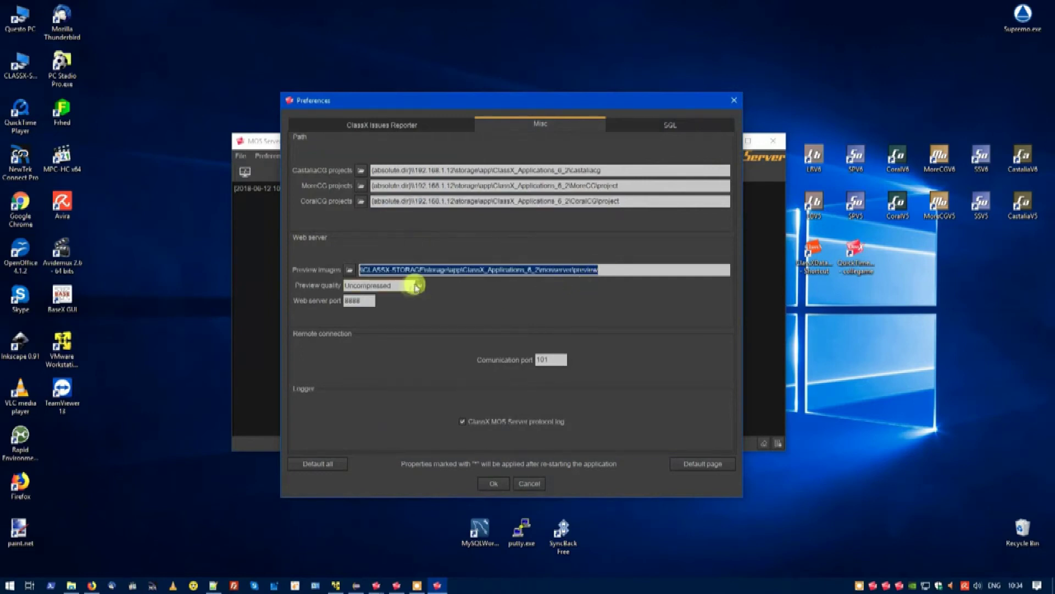
{"action": "left_click", "coordinate": [411, 287]}
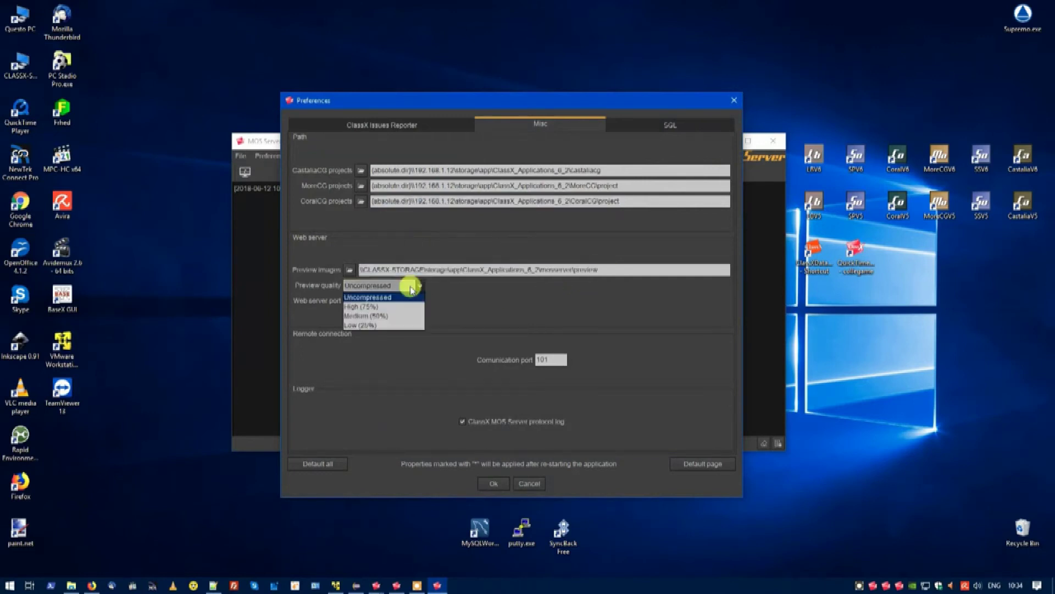
{"action": "left_click", "coordinate": [380, 299]}
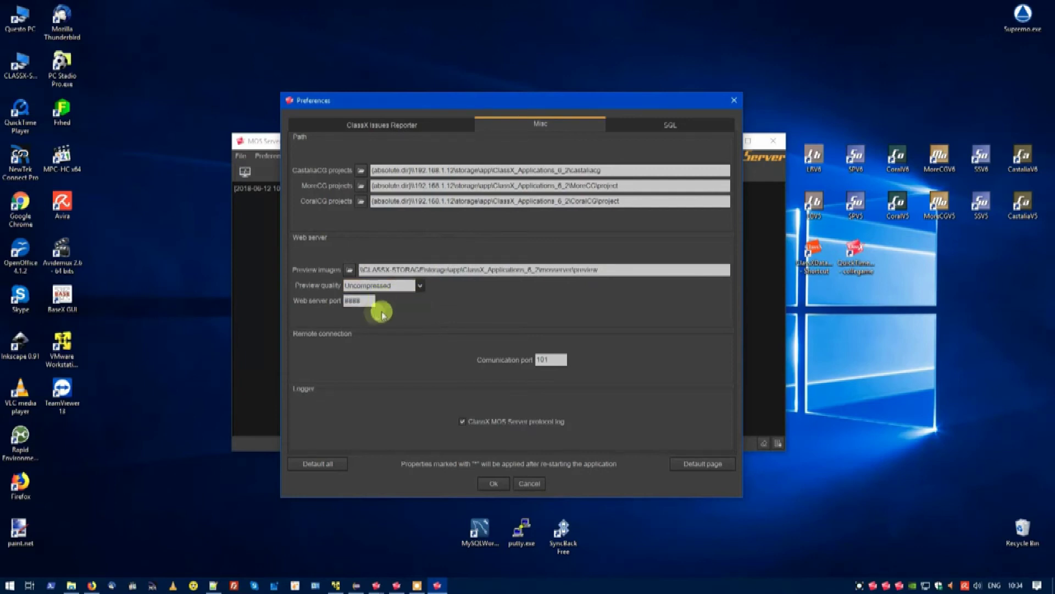
{"action": "double_click", "coordinate": [358, 300]}
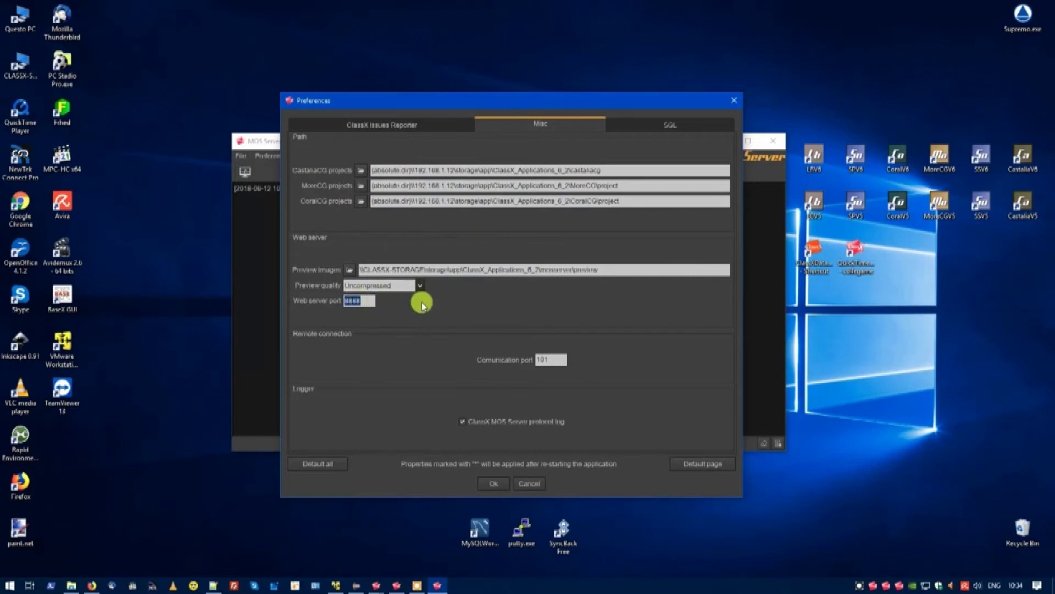
{"action": "key", "text": "Return"}
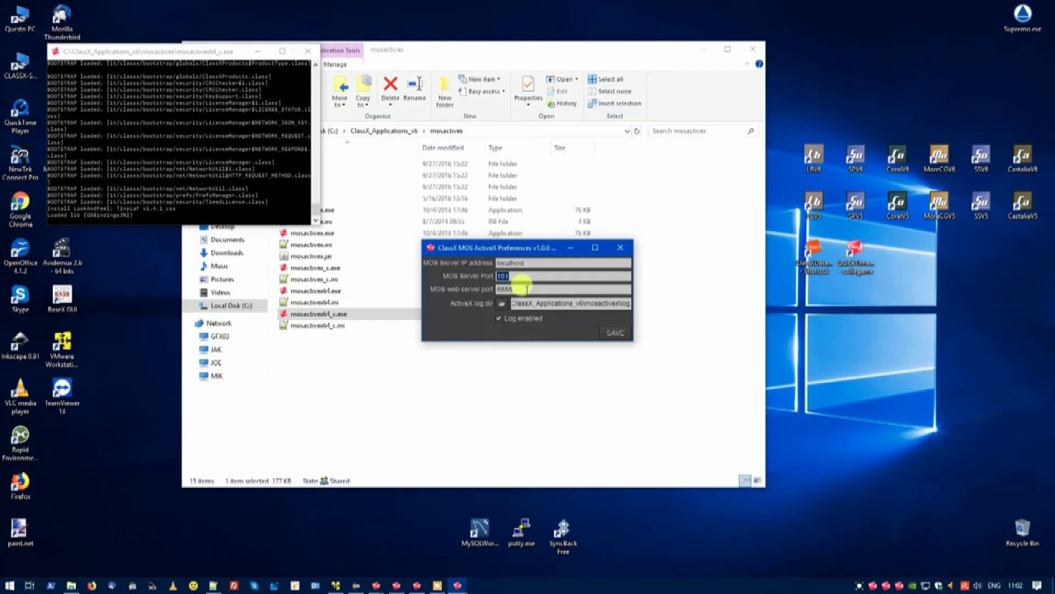
Verify web port 8888 and the ActiveX log folder, then save the ClassX MOS ActiveX preferences.
{"action": "left_click", "coordinate": [527, 288]}
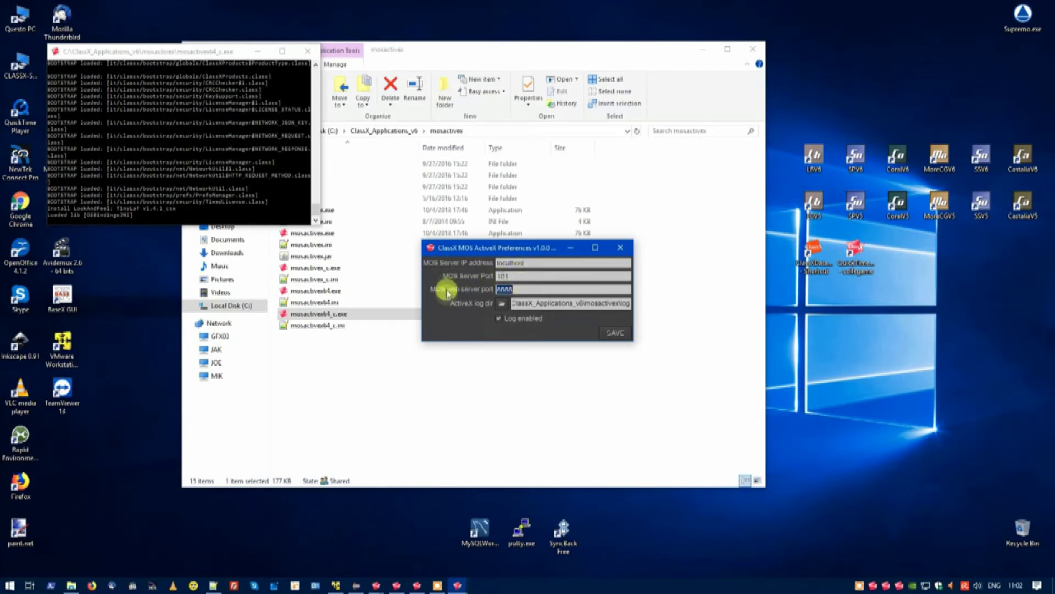
{"action": "left_click", "coordinate": [577, 303]}
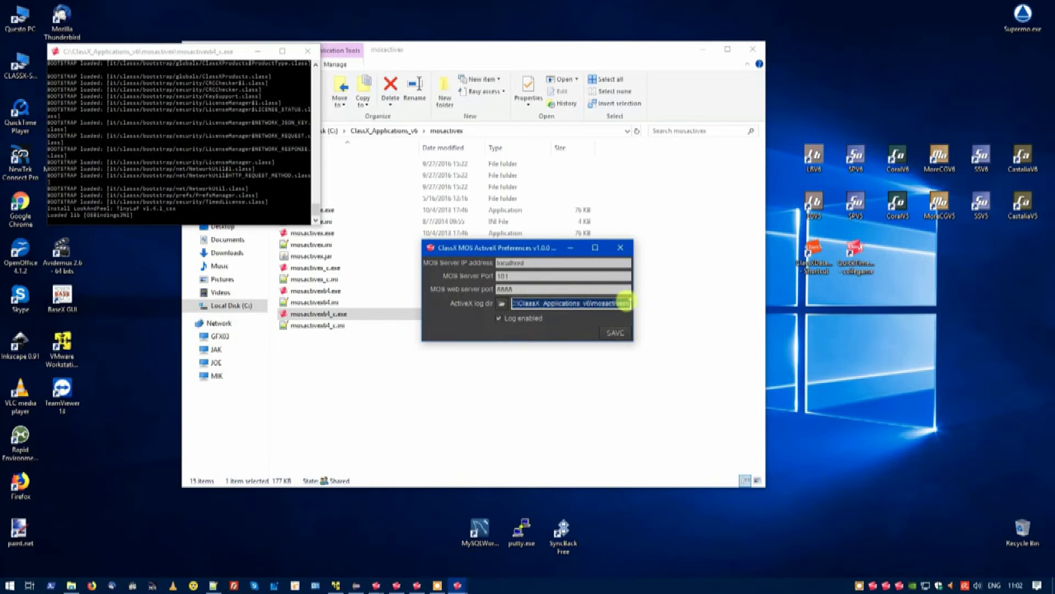
{"action": "left_click", "coordinate": [613, 336]}
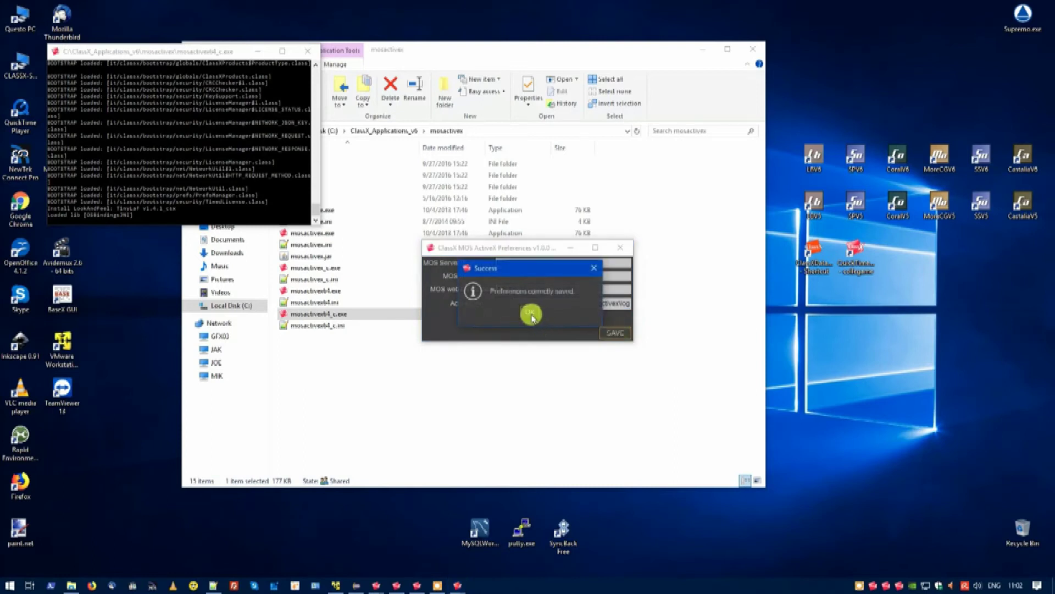
{"action": "left_click", "coordinate": [531, 315]}
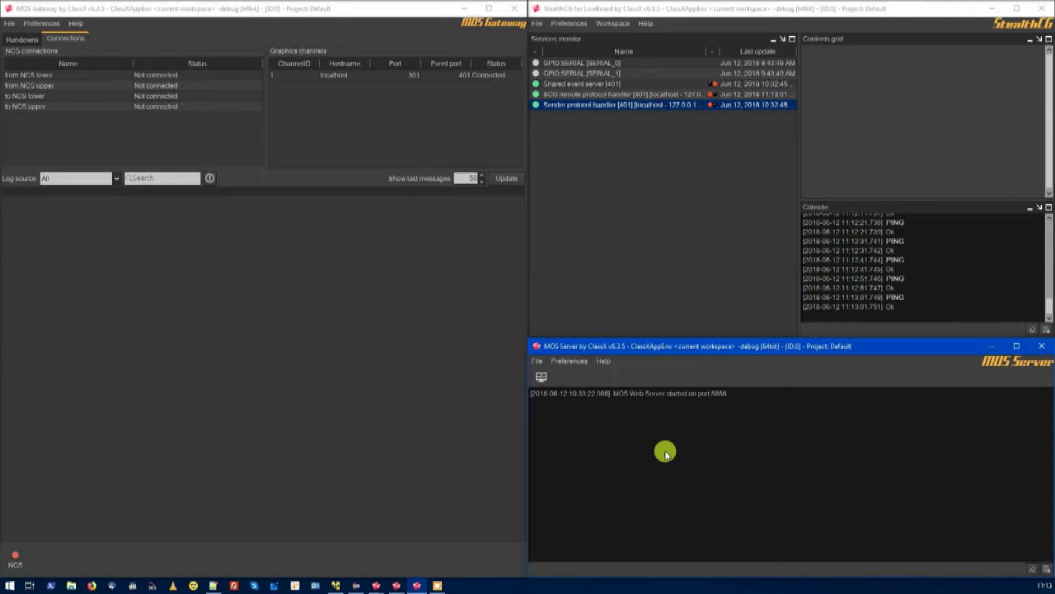
In StealthCG, check the SCG remote and Sender protocol handlers until all NCS connections show Connected.
{"action": "left_click", "coordinate": [684, 266]}
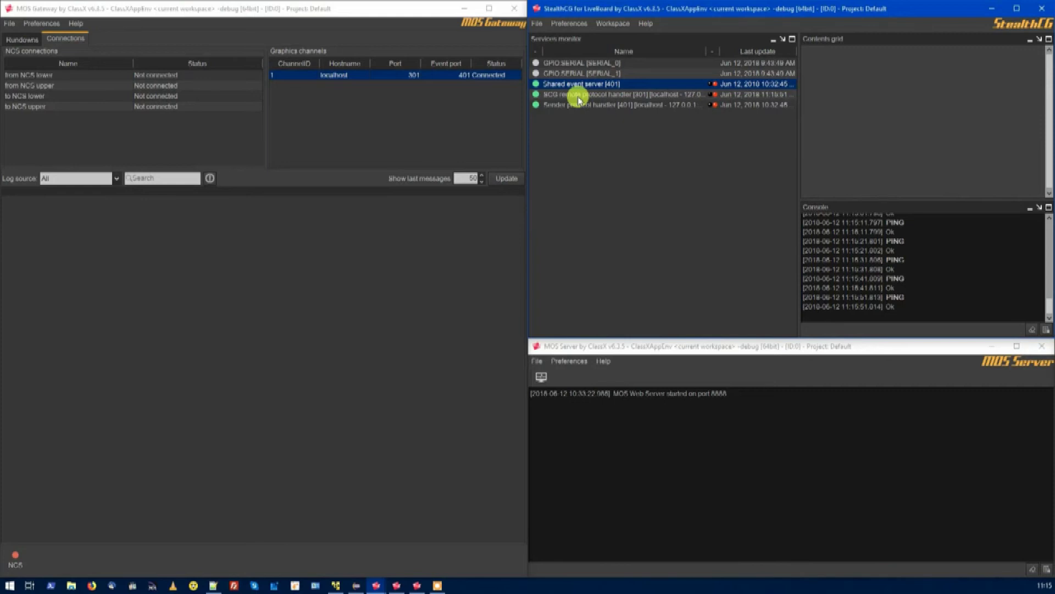
{"action": "left_click", "coordinate": [579, 96]}
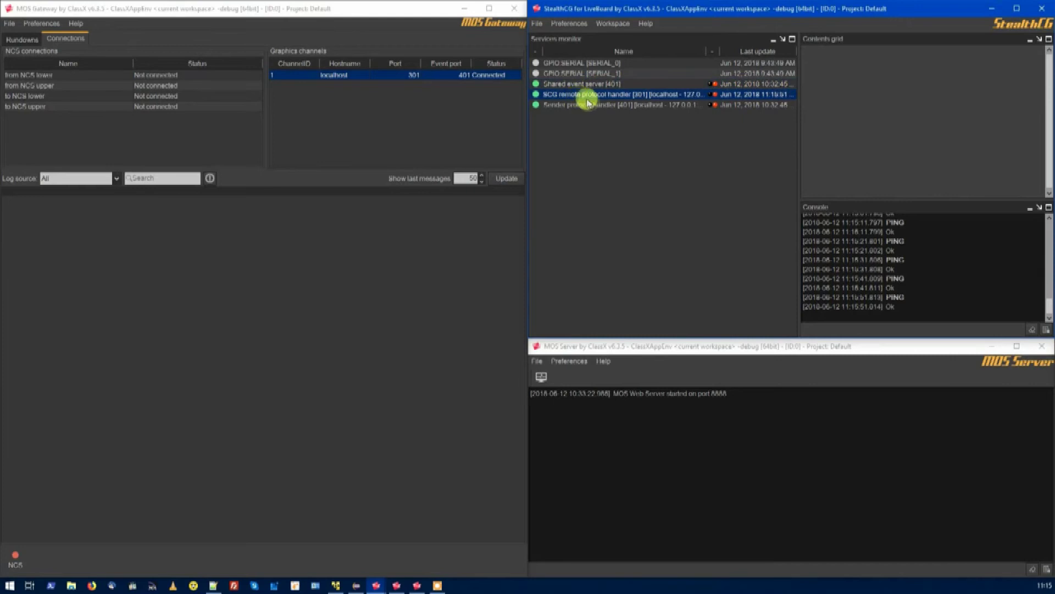
{"action": "left_click", "coordinate": [592, 106]}
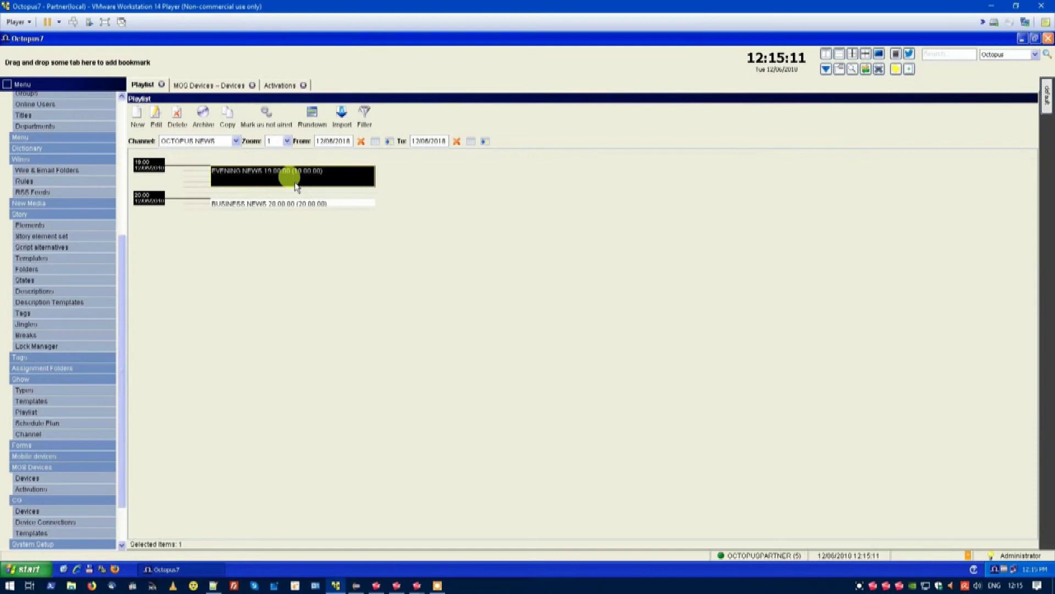
Open the Rundown view for the EVENING NEWS 19:00 playlist entry.
{"action": "right_click", "coordinate": [264, 179]}
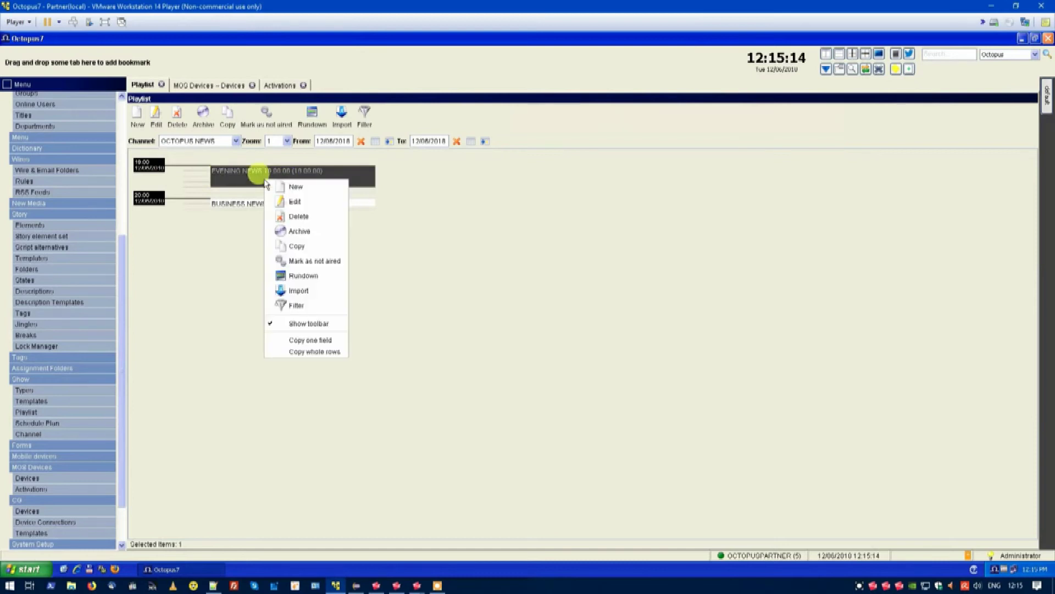
{"action": "left_click", "coordinate": [296, 275]}
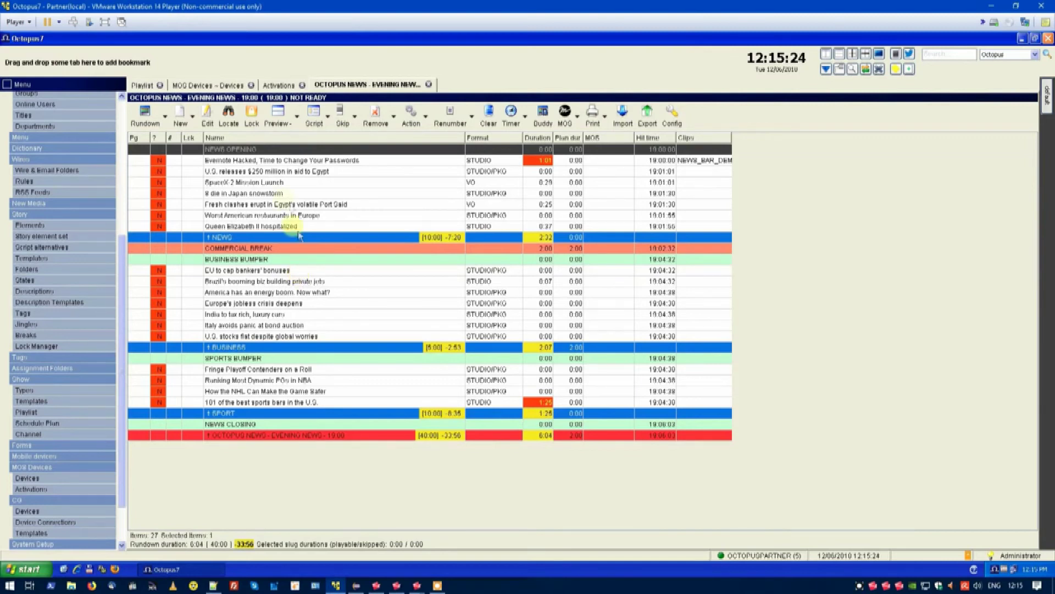
Select the Evernote Hacked story and insert a new ClassX MOS object into its script.
{"action": "left_click", "coordinate": [278, 161]}
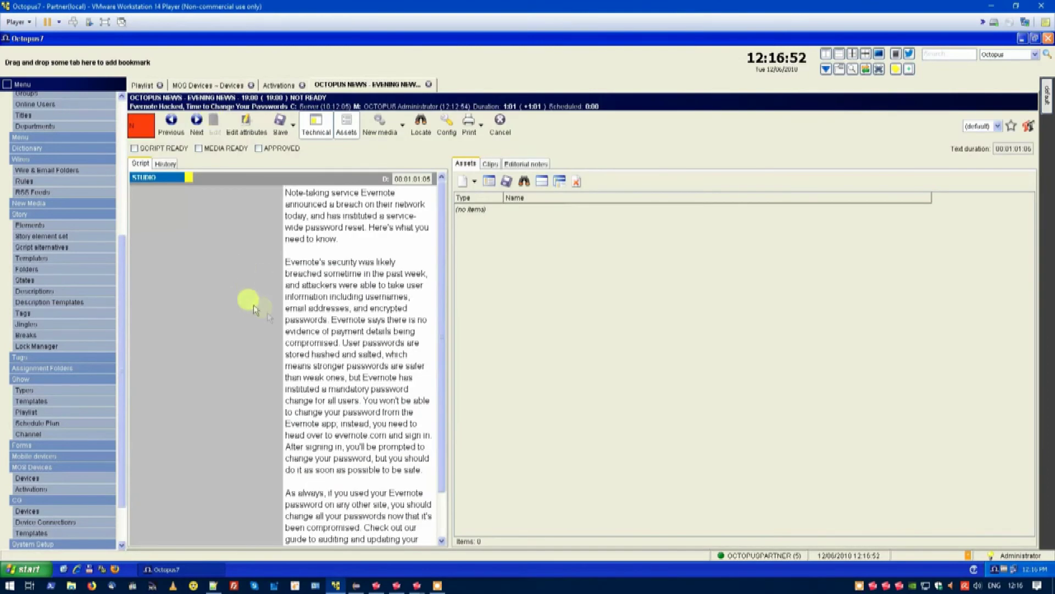
{"action": "right_click", "coordinate": [284, 261]}
{"action": "mouse_move", "coordinate": [398, 287]}
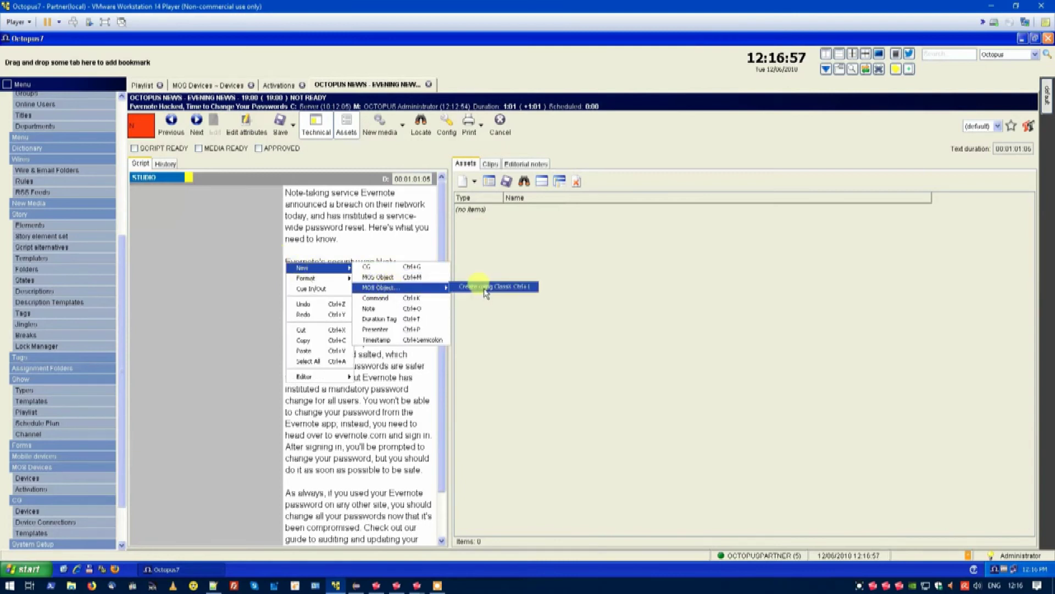
{"action": "left_click", "coordinate": [485, 287]}
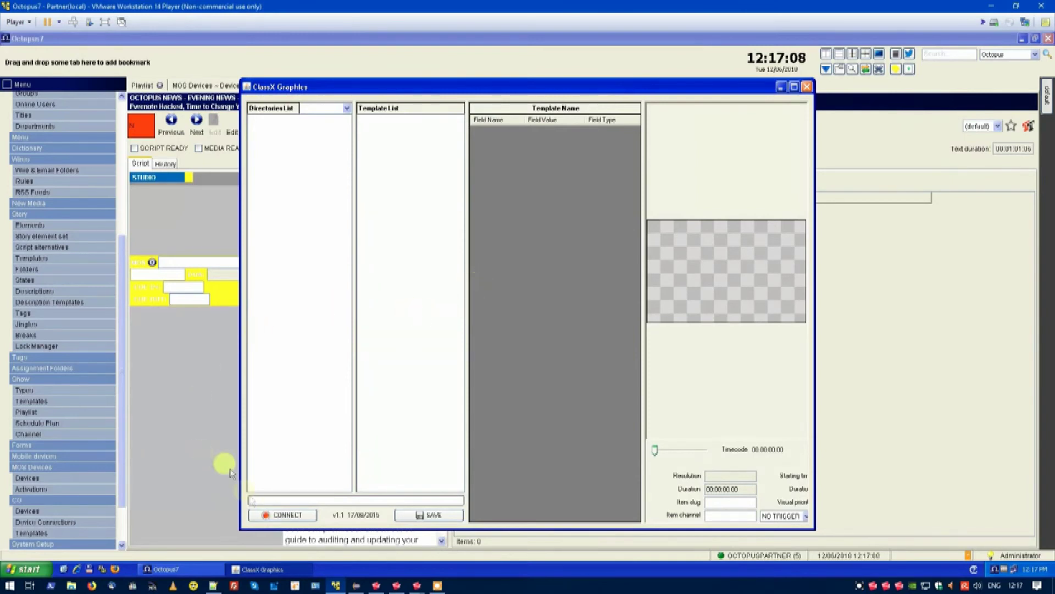
Connect ClassX Graphics and browse the CastaliaCG project > news folder's template list.
{"action": "left_click", "coordinate": [285, 517]}
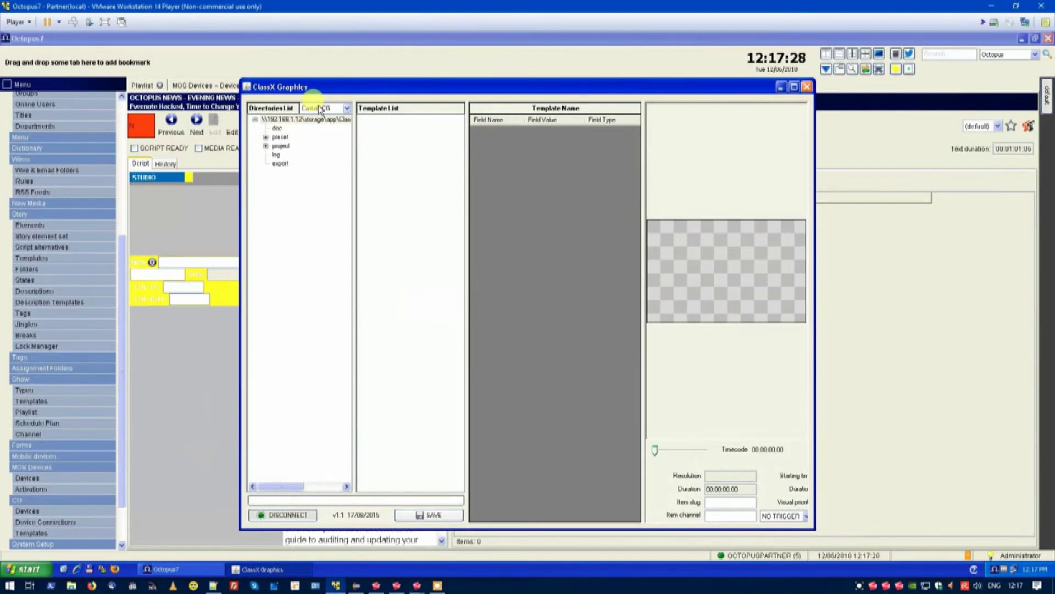
{"action": "left_click", "coordinate": [322, 109]}
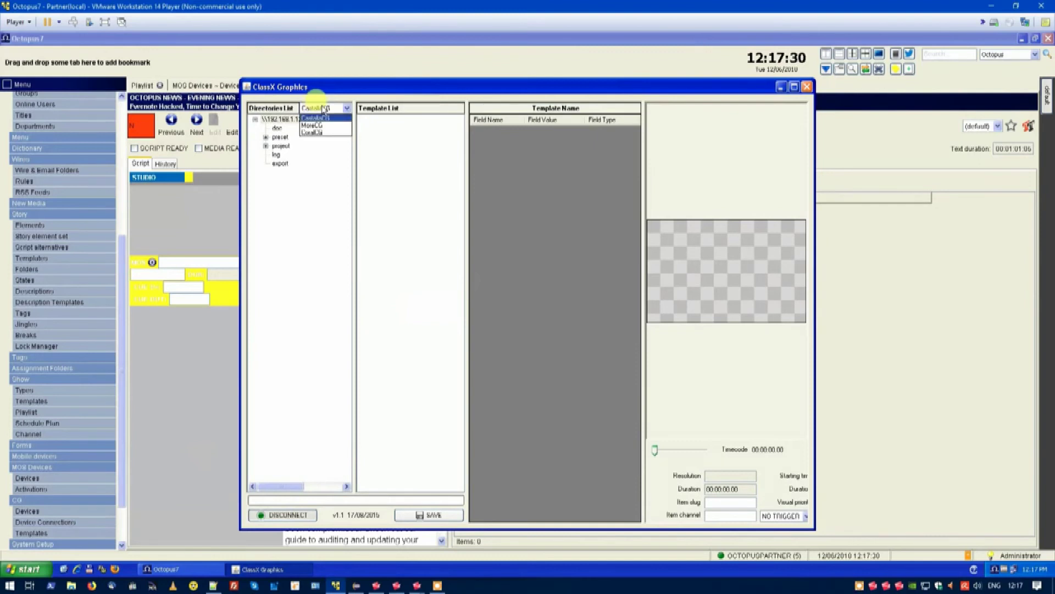
{"action": "left_click", "coordinate": [334, 121]}
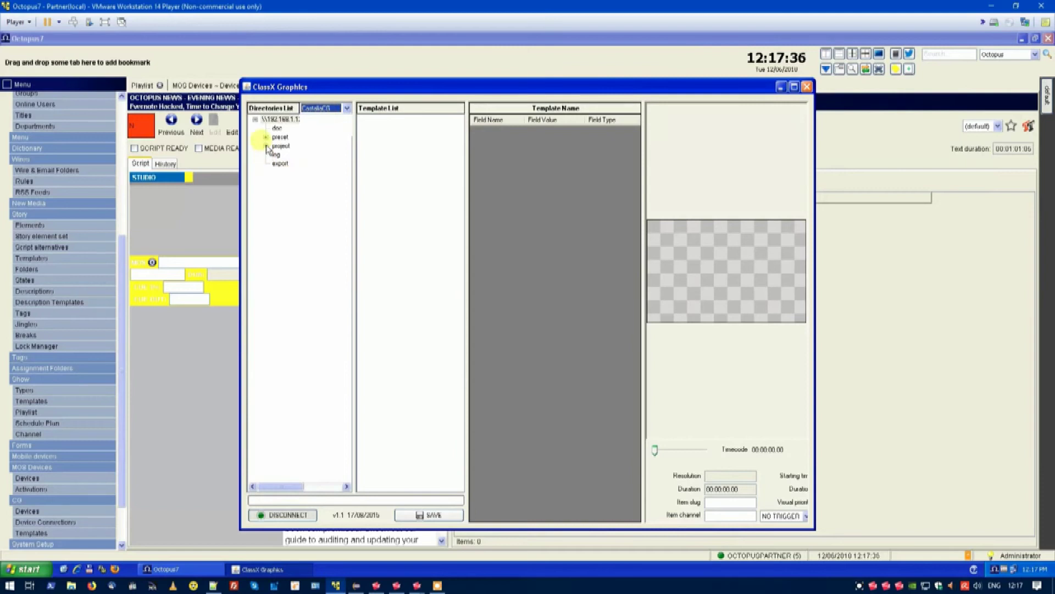
{"action": "left_click", "coordinate": [266, 146]}
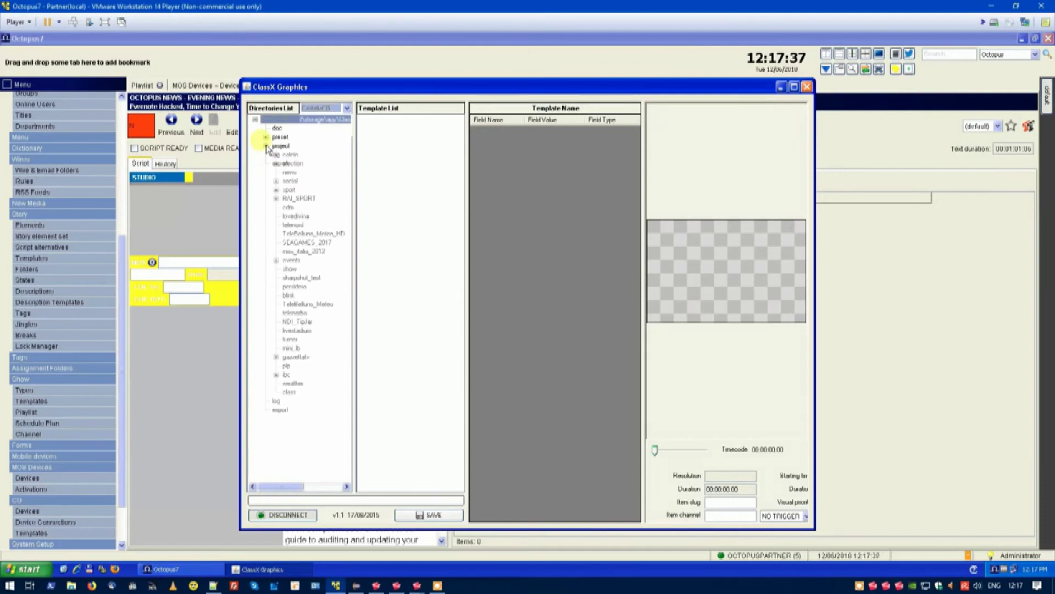
{"action": "left_click", "coordinate": [290, 172]}
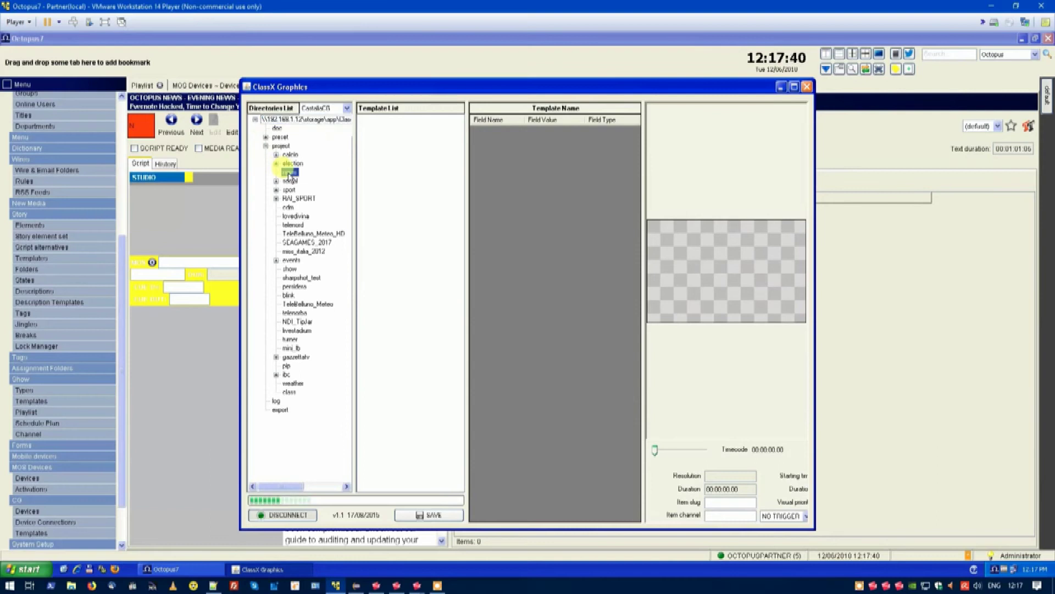
{"action": "mouse_move", "coordinate": [460, 176]}
{"action": "left_mouse_down"}
{"action": "mouse_move", "coordinate": [478, 390]}
{"action": "mouse_move", "coordinate": [445, 432]}
{"action": "left_mouse_up"}
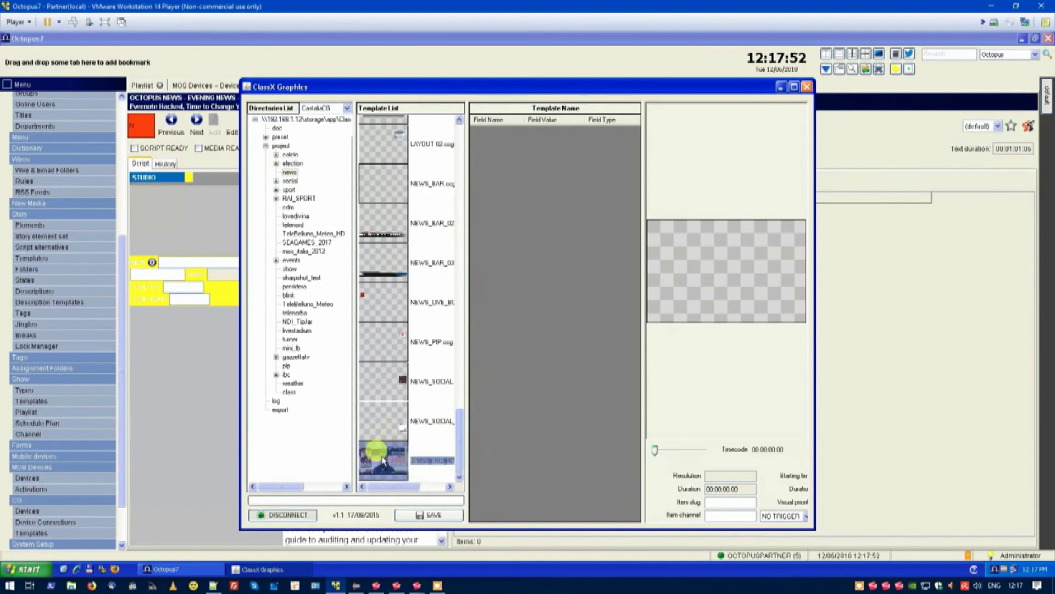
Load NEWS_BAR_DEMO on item channel 1 with MANUAL trigger, resizing panels and rewinding the preview.
{"action": "double_click", "coordinate": [383, 458]}
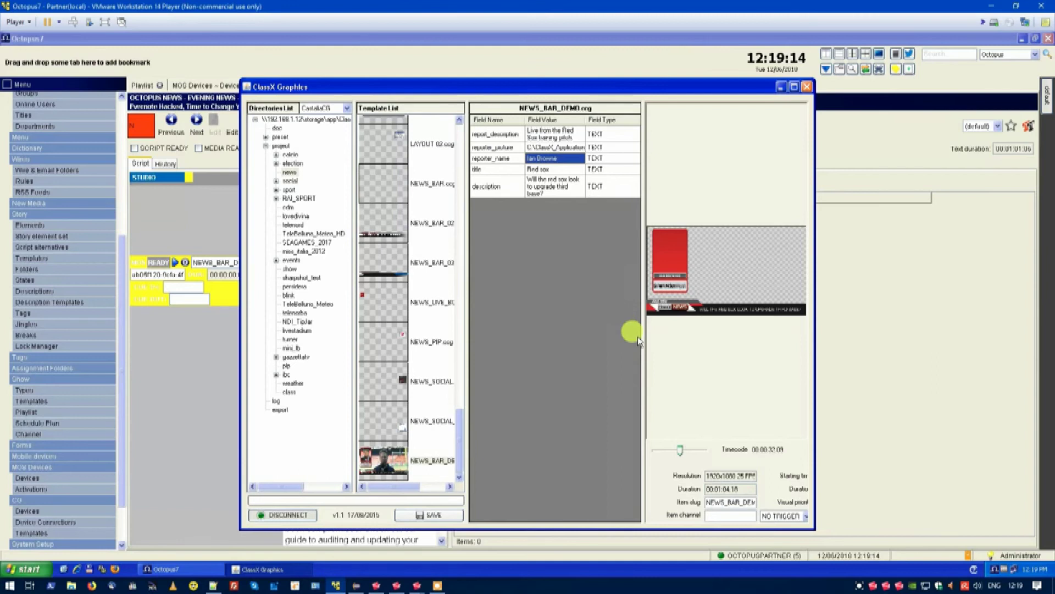
{"action": "left_click_drag", "start_coordinate": [639, 341], "coordinate": [598, 398]}
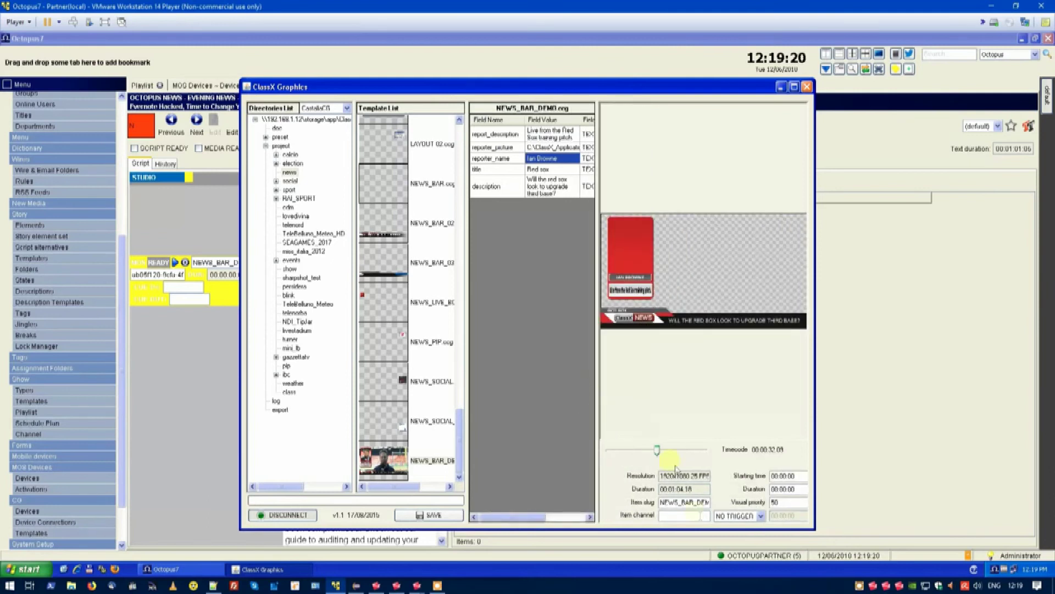
{"action": "type", "text": "1"}
{"action": "left_click", "coordinate": [734, 517]}
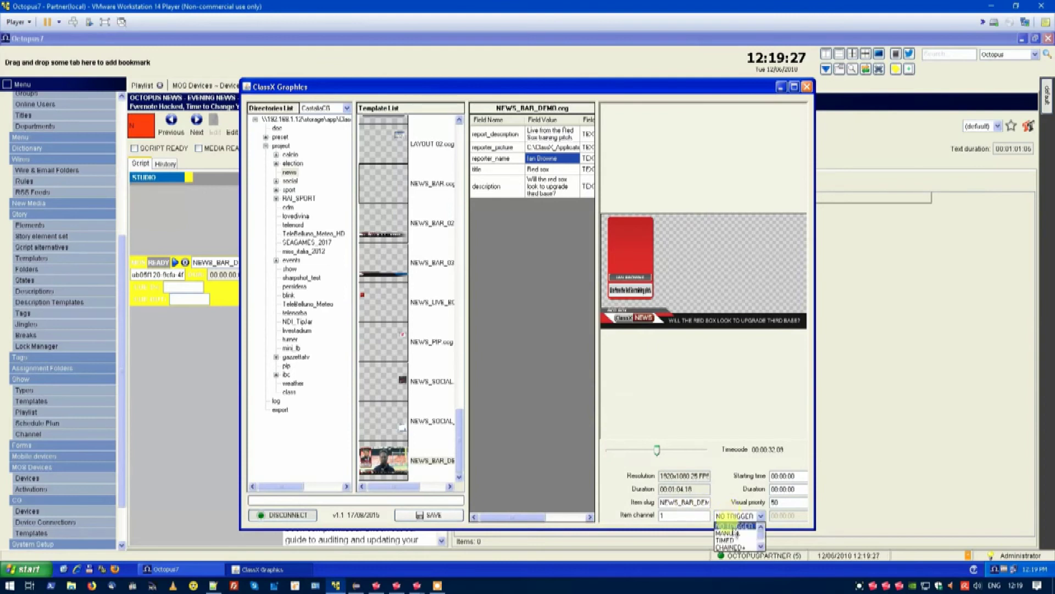
{"action": "left_click", "coordinate": [733, 531]}
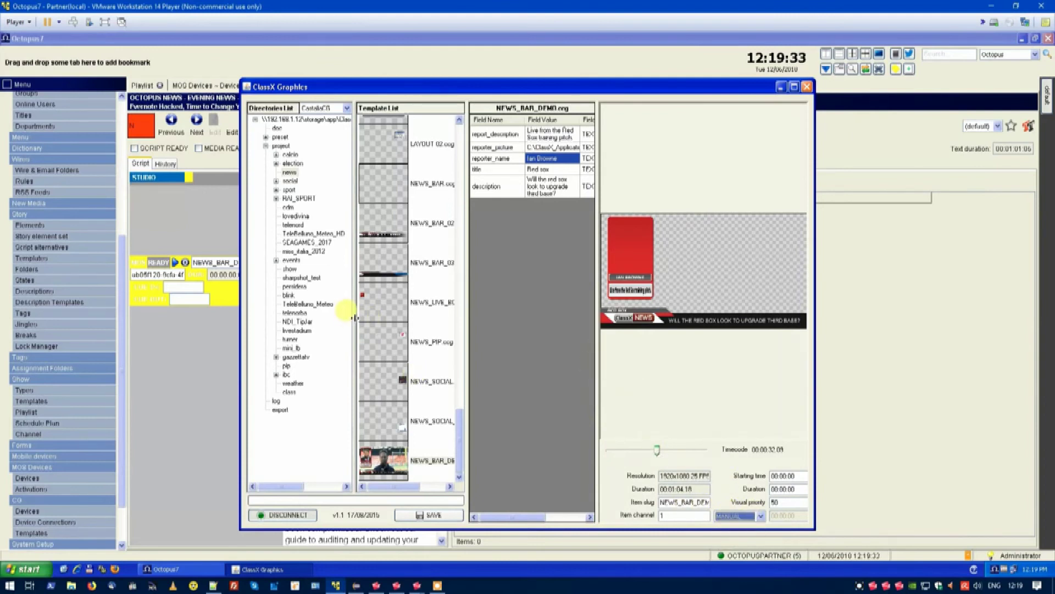
{"action": "left_click_drag", "start_coordinate": [354, 320], "coordinate": [326, 335]}
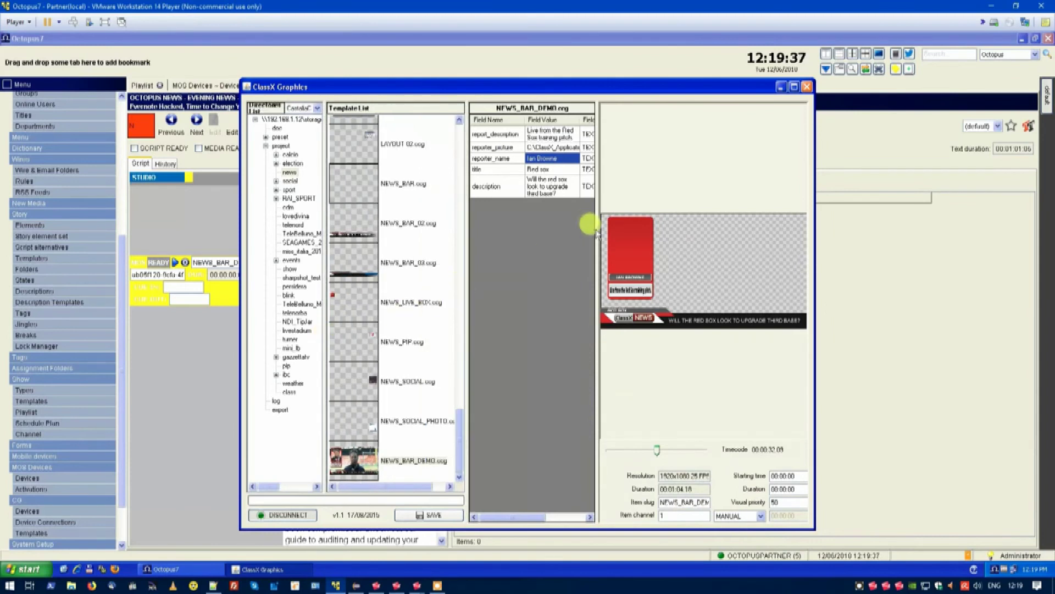
{"action": "left_click_drag", "start_coordinate": [597, 224], "coordinate": [569, 292]}
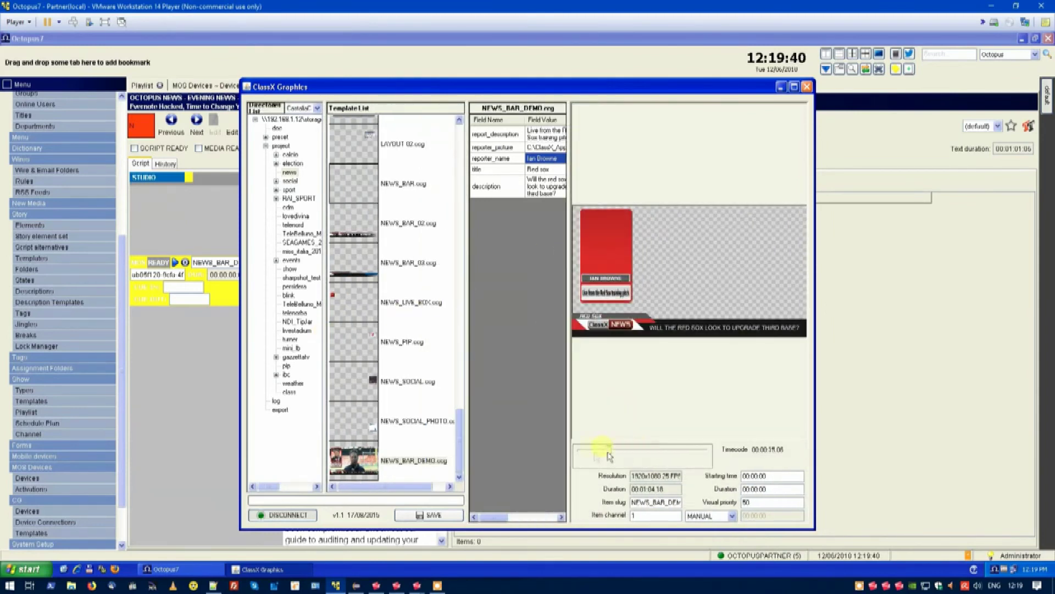
{"action": "mouse_move", "coordinate": [643, 450]}
{"action": "left_mouse_down"}
{"action": "mouse_move", "coordinate": [579, 451]}
{"action": "mouse_move", "coordinate": [709, 455]}
{"action": "left_mouse_up"}
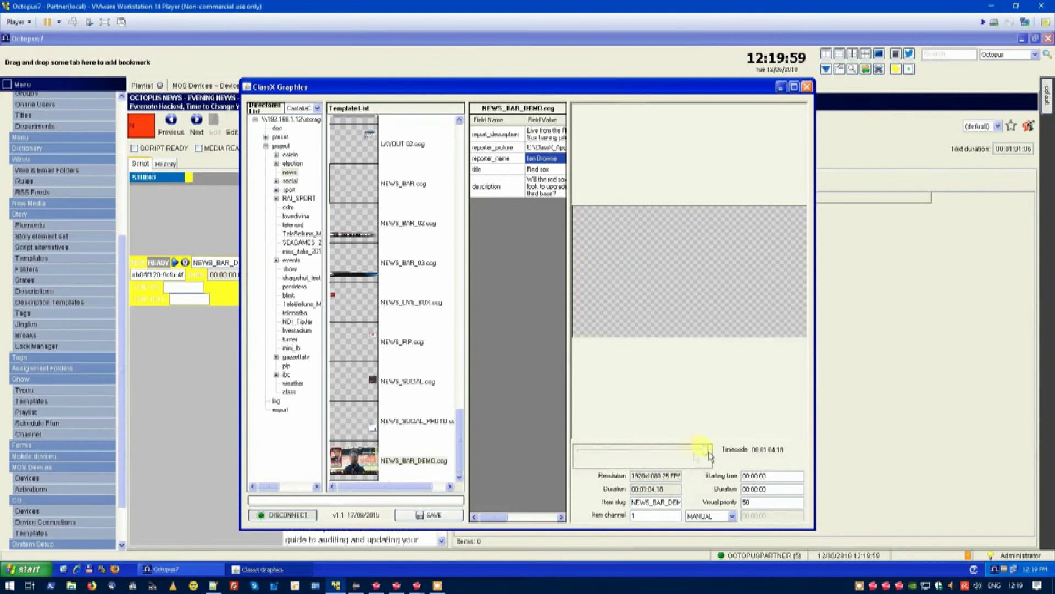
Save the NEWS_BAR_DEMO graphic into the story, confirming Yes to save changes.
{"action": "left_click", "coordinate": [427, 516]}
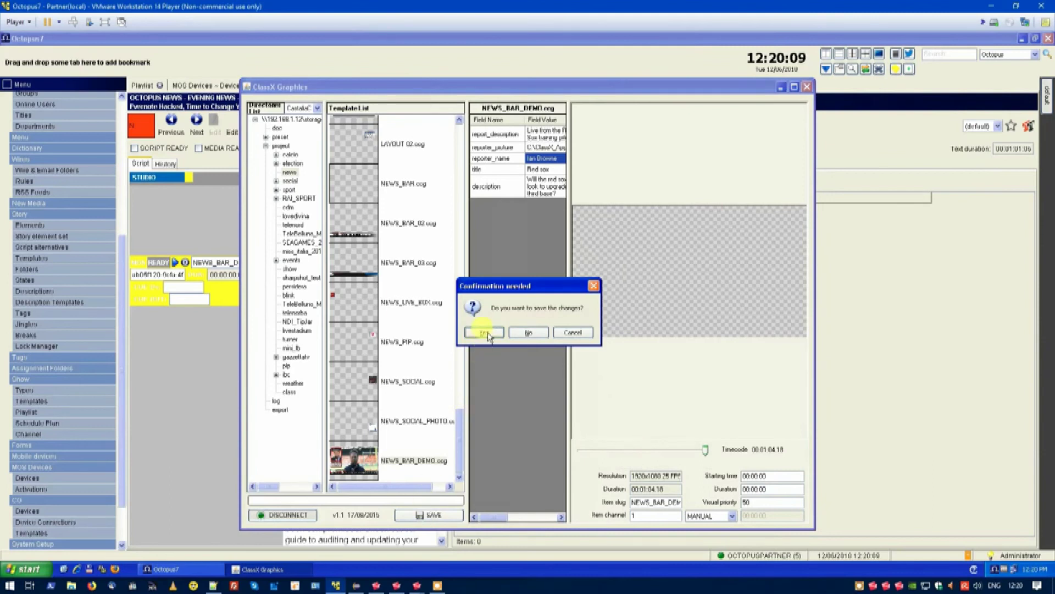
{"action": "left_click", "coordinate": [484, 333]}
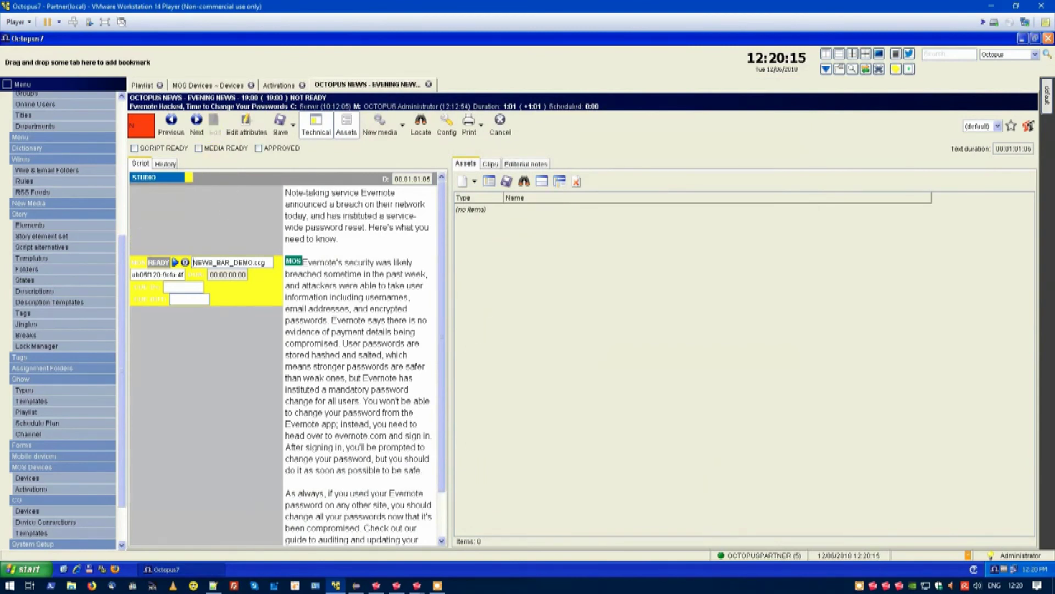
Mark the Evernote Hacked story SCRIPT READY, MEDIA READY and APPROVED, then save it.
{"action": "left_click", "coordinate": [218, 332]}
{"action": "left_click", "coordinate": [210, 233]}
{"action": "left_click", "coordinate": [165, 148]}
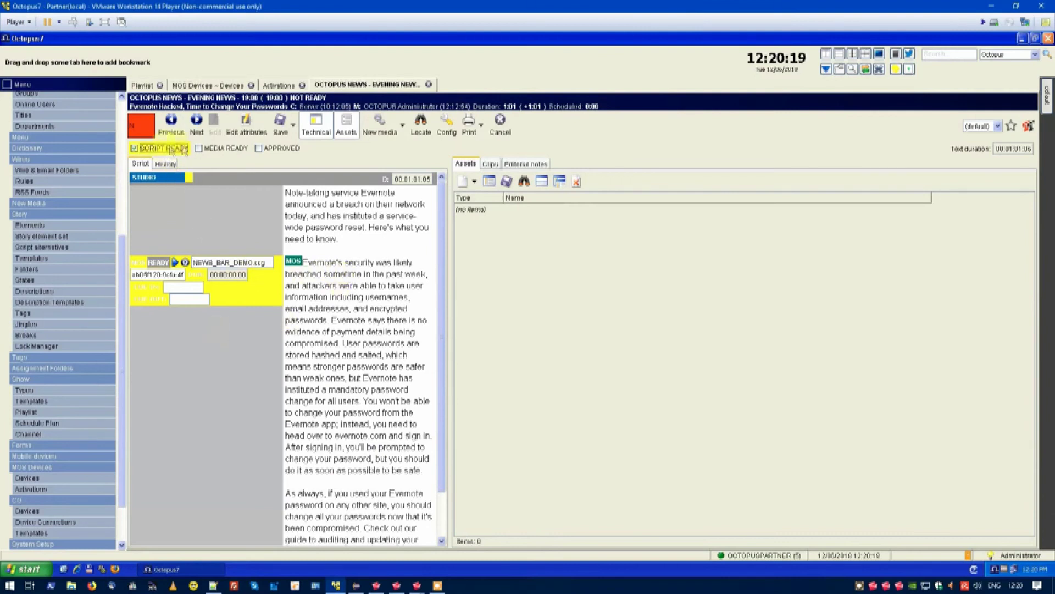
{"action": "left_click", "coordinate": [220, 149]}
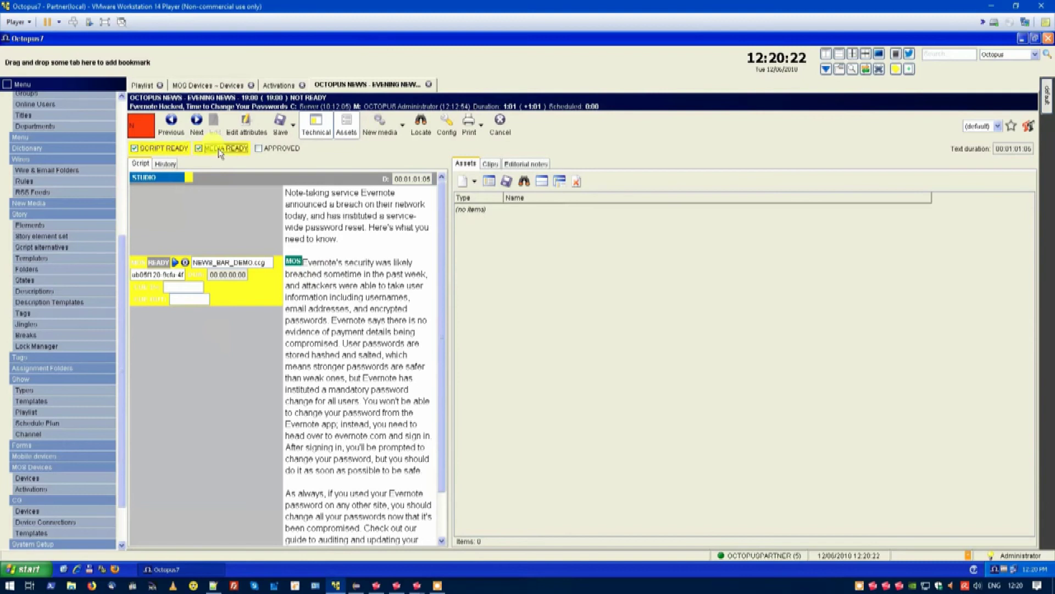
{"action": "left_click", "coordinate": [269, 149]}
{"action": "left_click", "coordinate": [269, 150]}
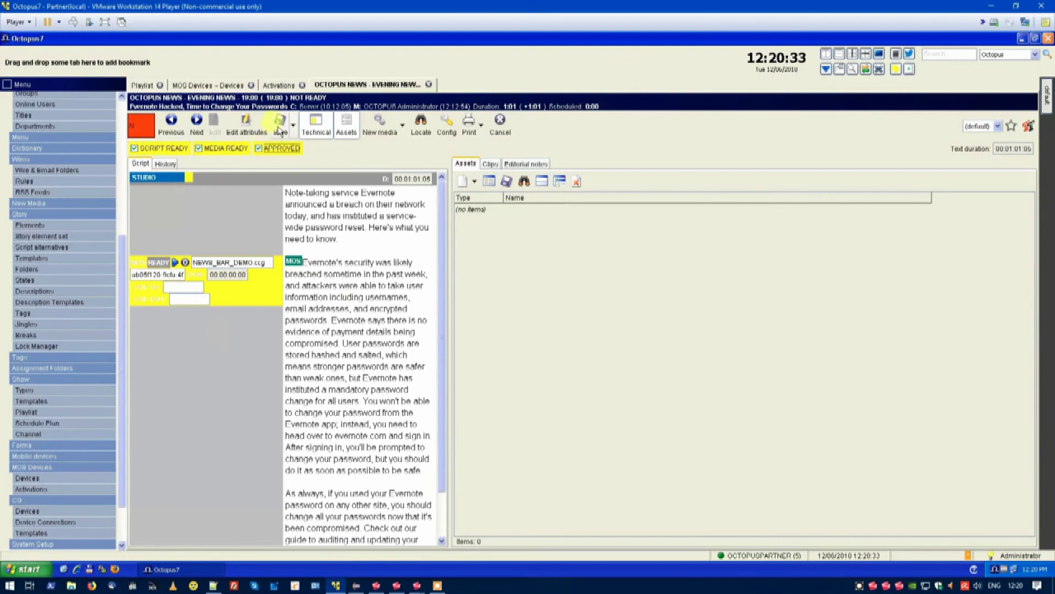
{"action": "left_click", "coordinate": [280, 127]}
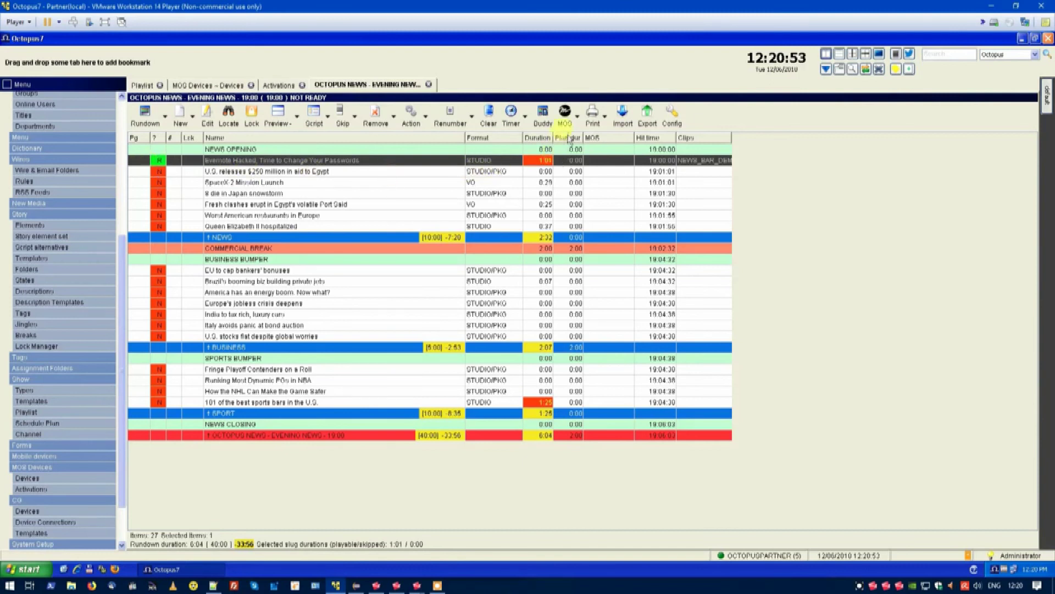
Use the MOS menu's Toggle ready to mark the EVENING NEWS rundown ready to air, confirming Yes.
{"action": "left_click", "coordinate": [577, 117]}
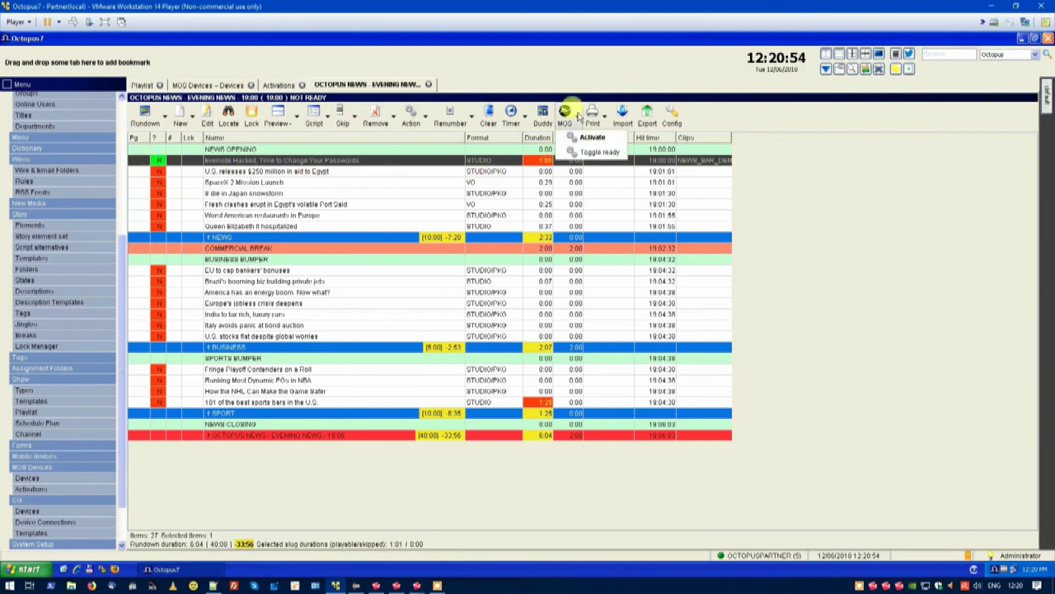
{"action": "left_click", "coordinate": [594, 152]}
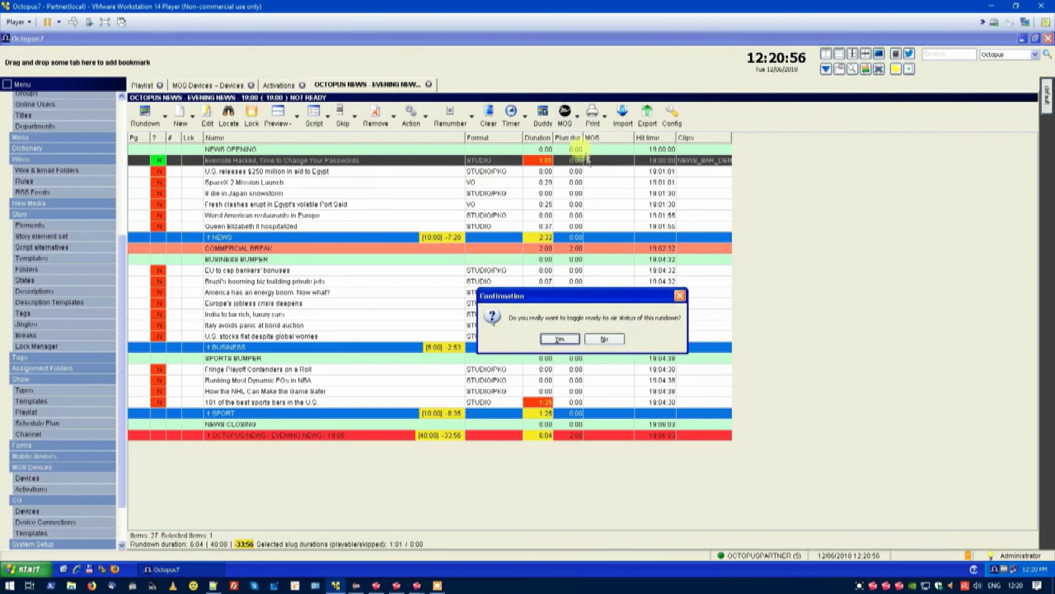
{"action": "left_click", "coordinate": [560, 339]}
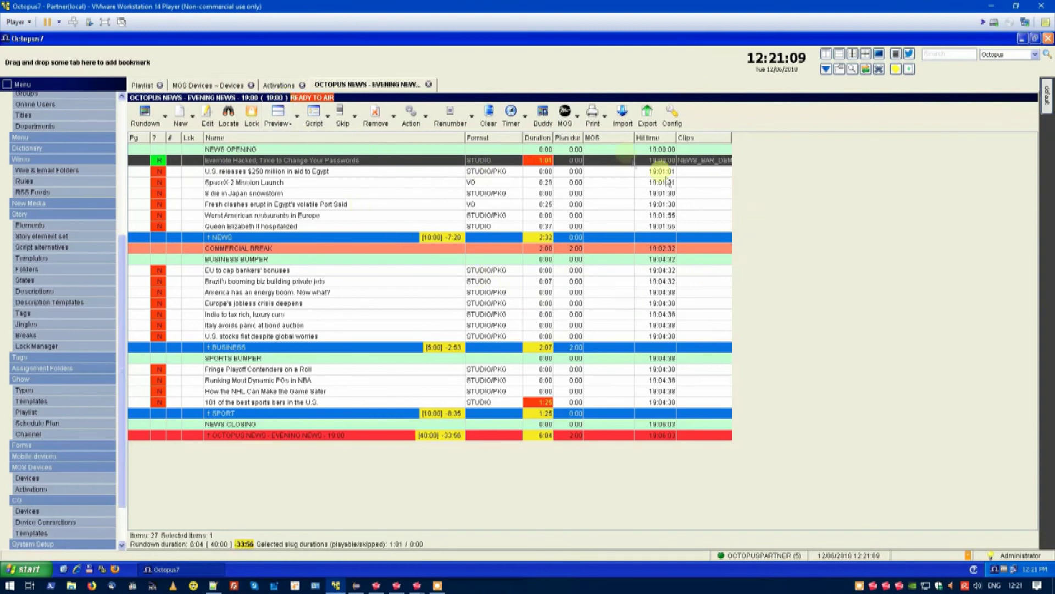
Resend the Evening News rundown to the CLASSXMOS device through MOS Activate, confirming the resend.
{"action": "left_click", "coordinate": [578, 121]}
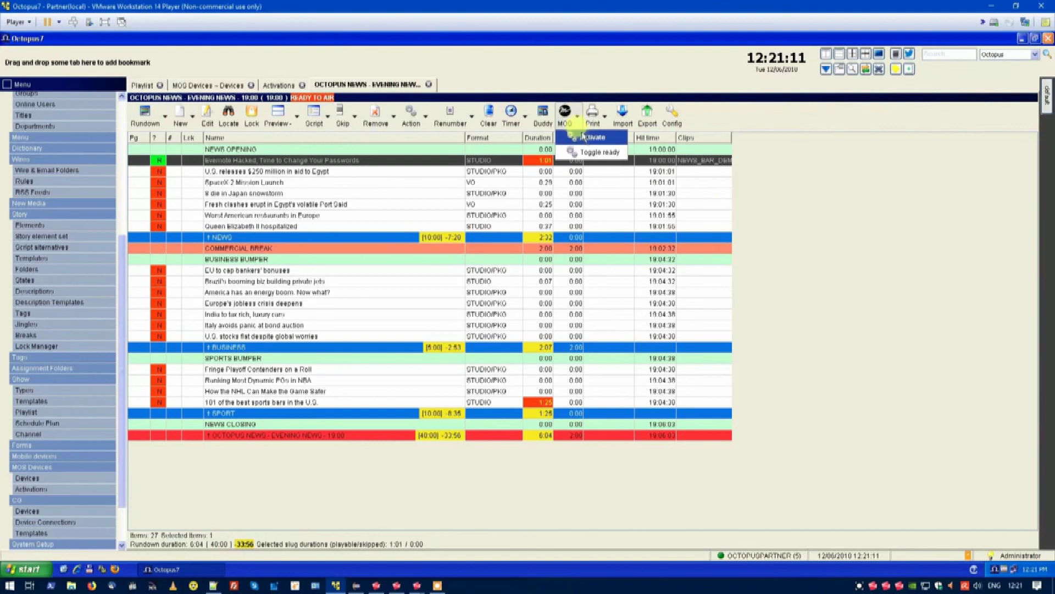
{"action": "left_click", "coordinate": [585, 139]}
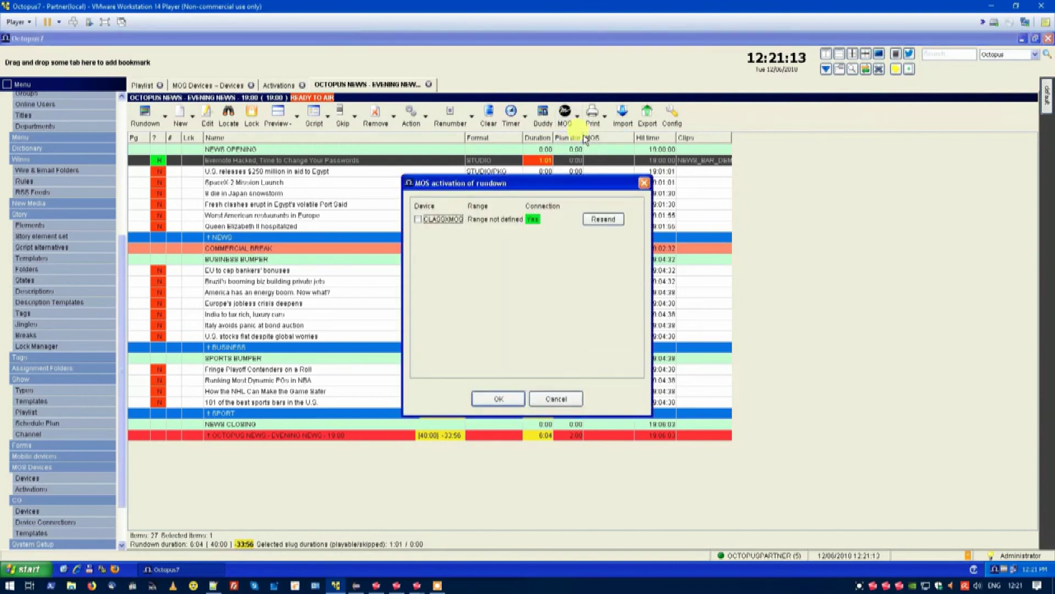
{"action": "left_click", "coordinate": [418, 219]}
{"action": "left_click", "coordinate": [591, 221]}
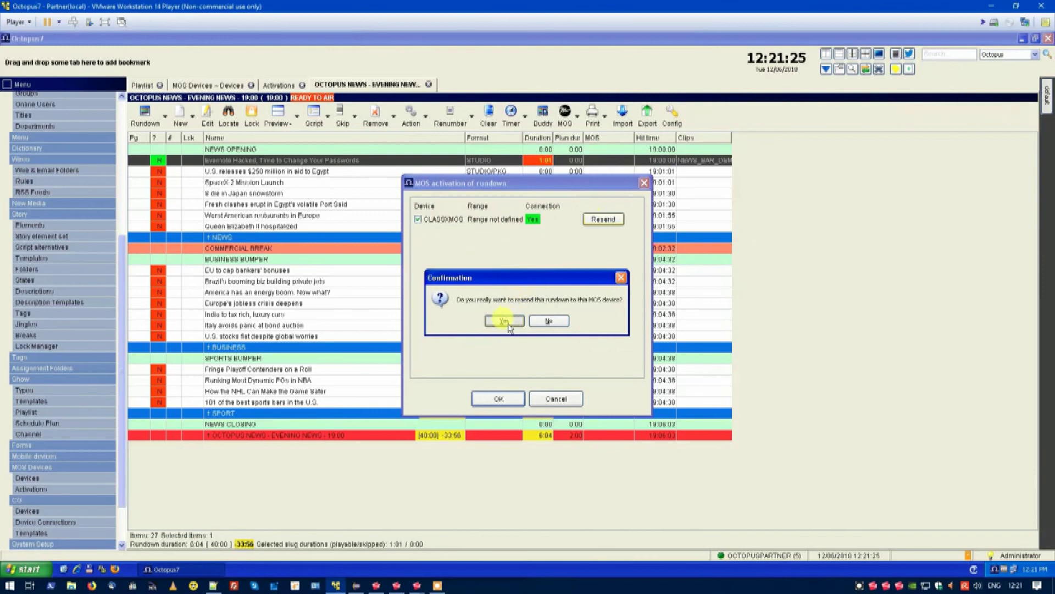
{"action": "left_click", "coordinate": [505, 321]}
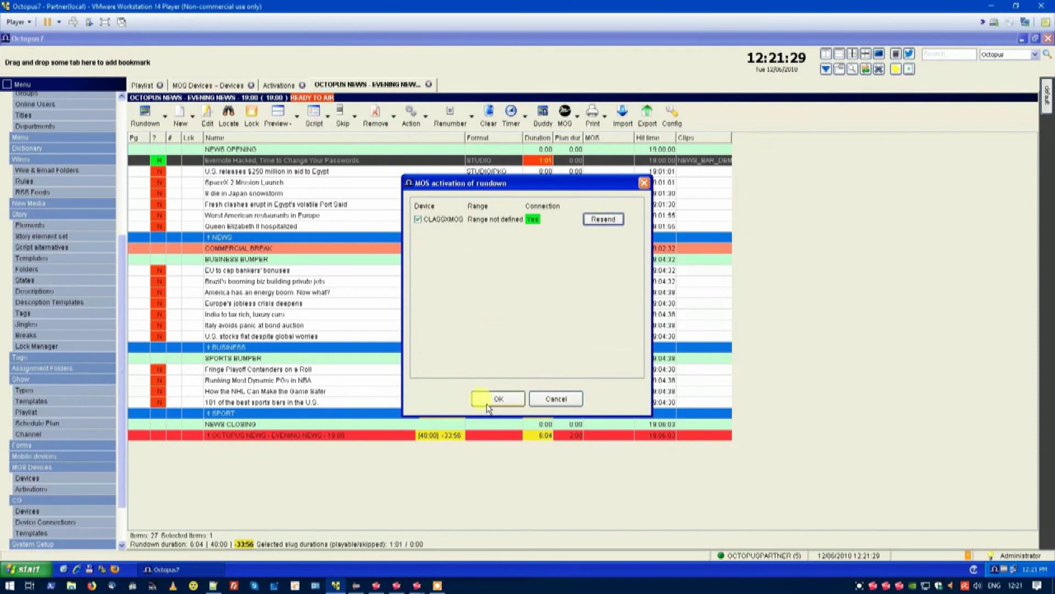
{"action": "left_click", "coordinate": [486, 405]}
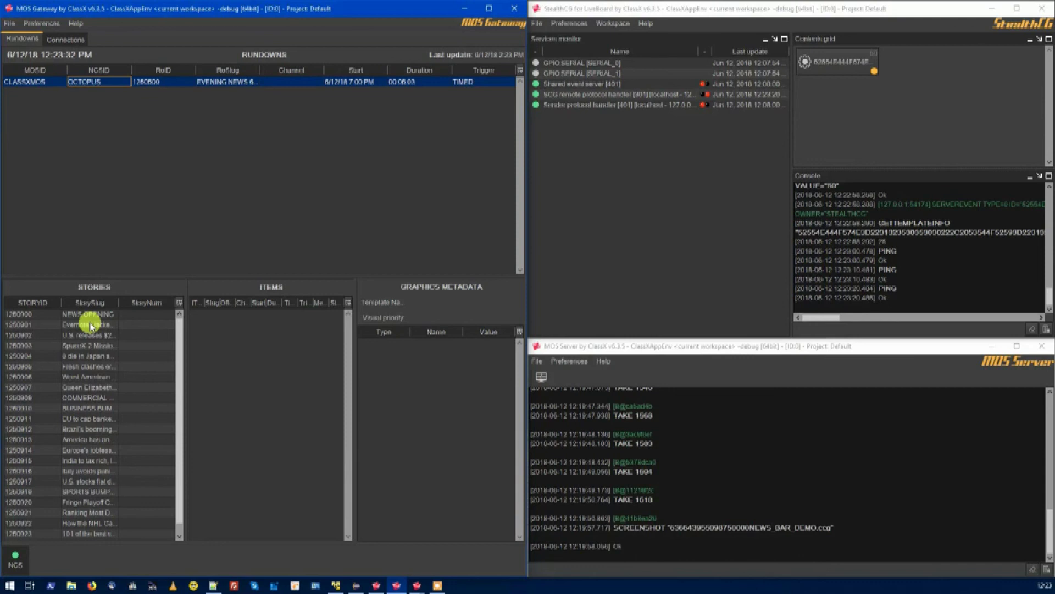
Review story 1250901's NEWS_BAR_DEMO graphics metadata fields, then check StealthCG's loaded content.
{"action": "left_click", "coordinate": [91, 325]}
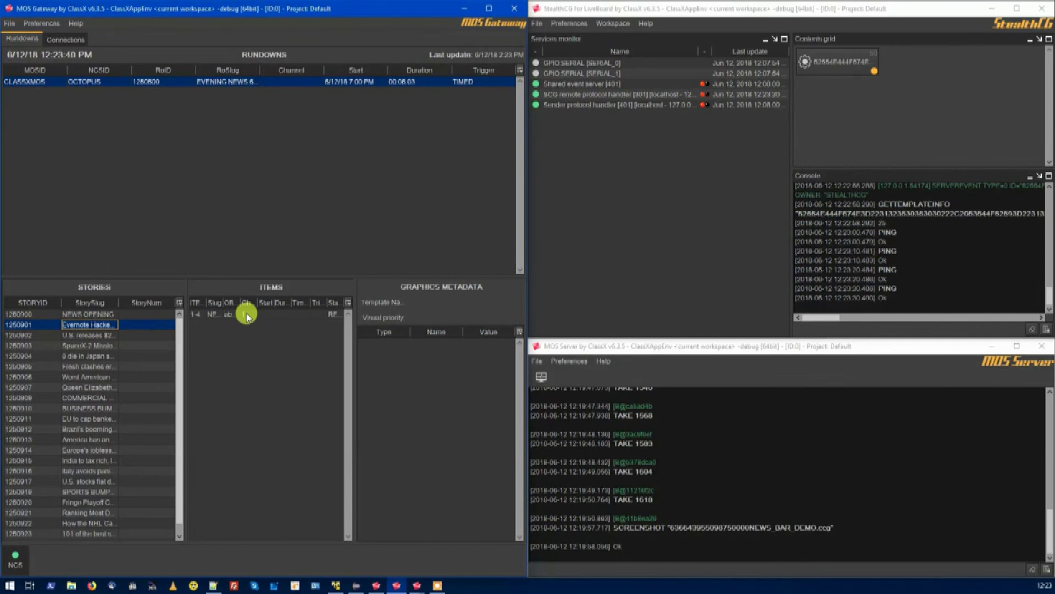
{"action": "left_click", "coordinate": [247, 315]}
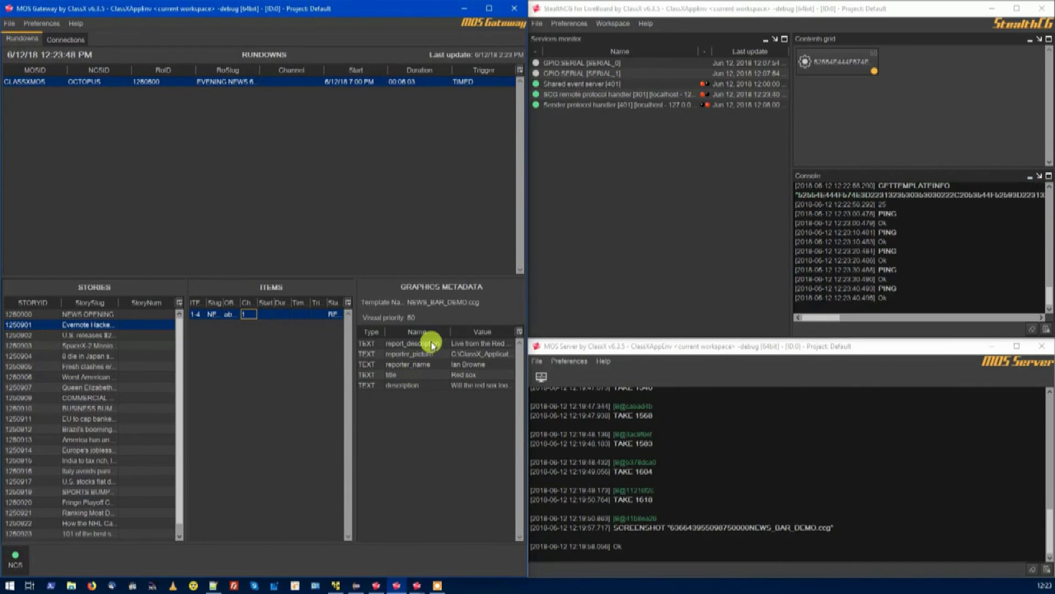
{"action": "left_click", "coordinate": [433, 346]}
{"action": "left_click", "coordinate": [429, 355]}
{"action": "left_click", "coordinate": [425, 363]}
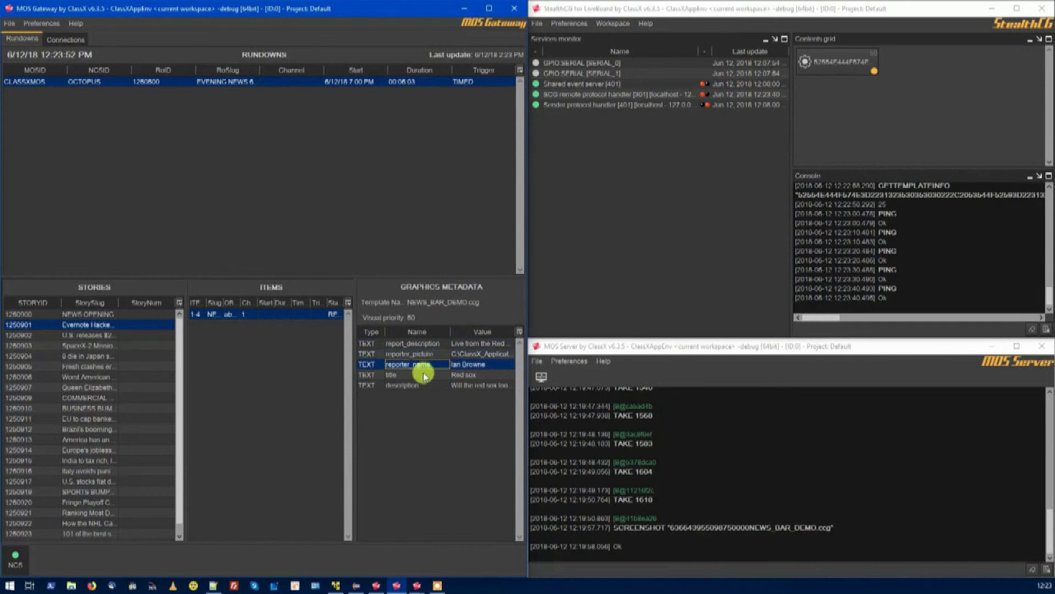
{"action": "left_click", "coordinate": [424, 374]}
{"action": "left_click", "coordinate": [467, 385]}
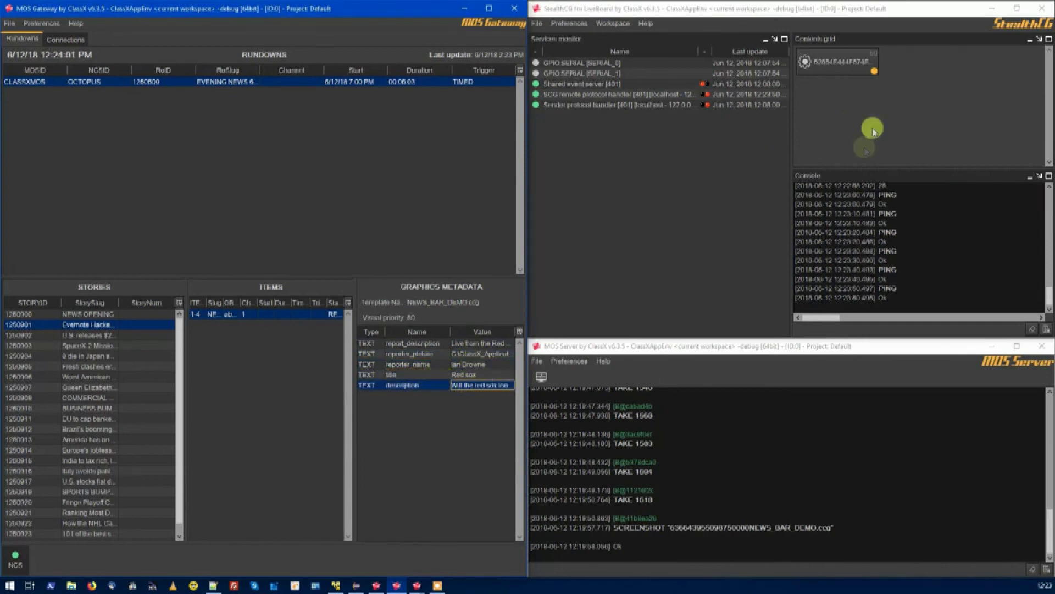
{"action": "left_click", "coordinate": [845, 132]}
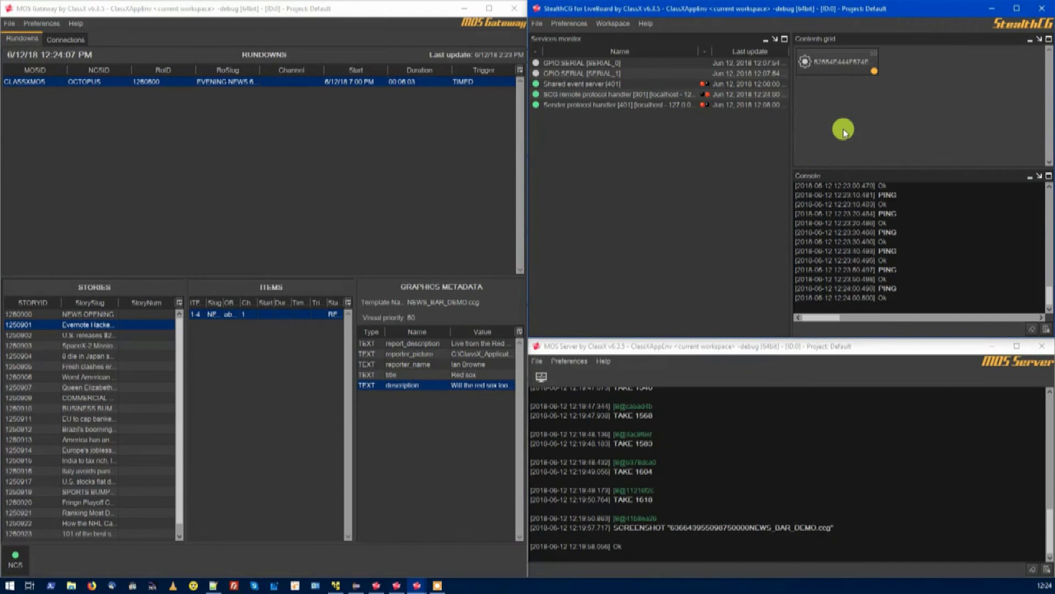
{"action": "left_click", "coordinate": [833, 63]}
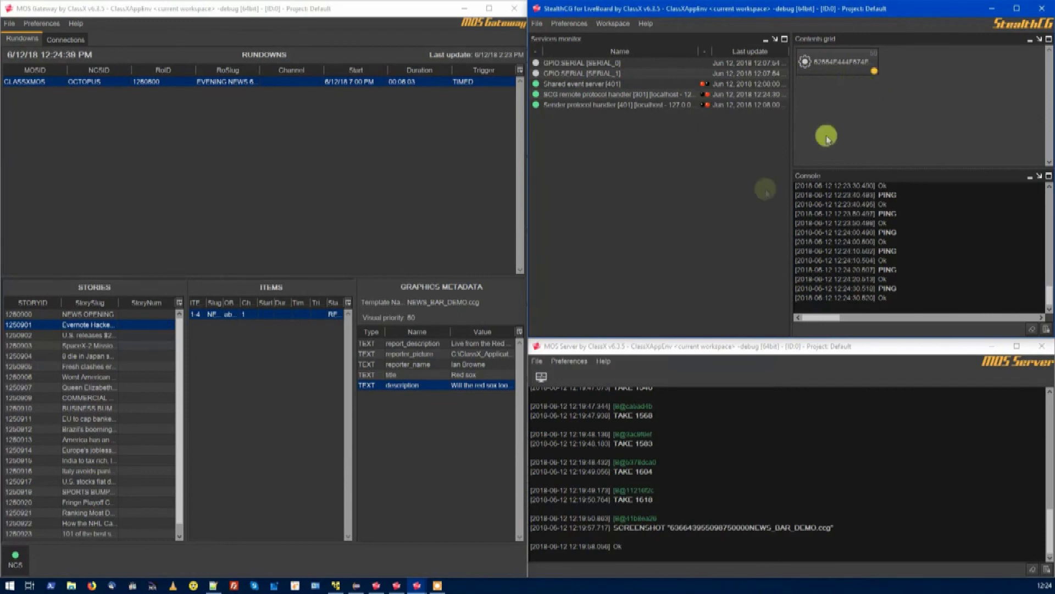
Play the Evernote story's NEWS_BAR_DEMO item from the Items list to air the Red Sox bar.
{"action": "left_click", "coordinate": [279, 364]}
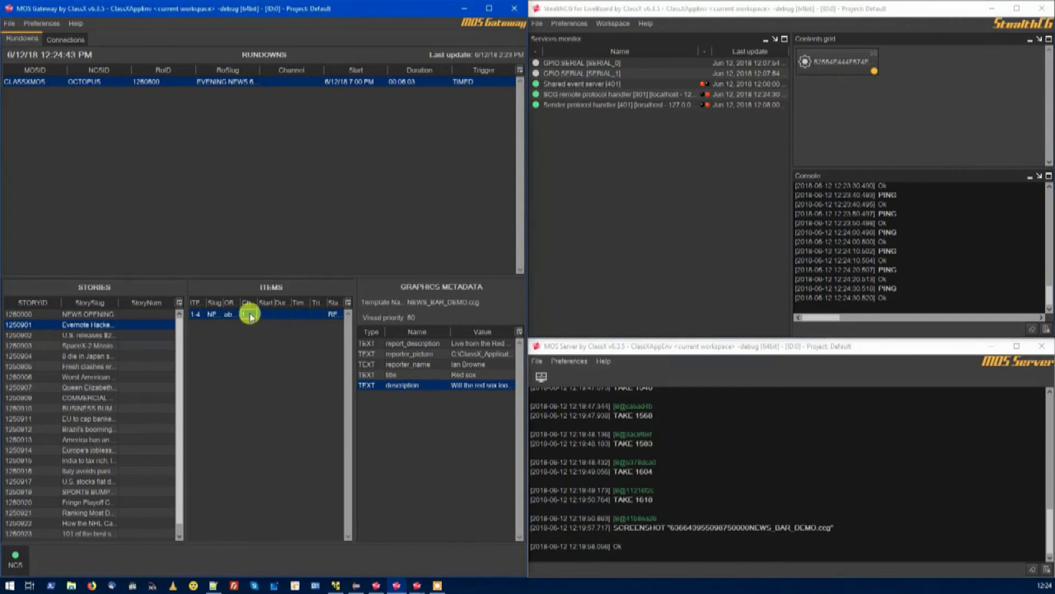
{"action": "right_click", "coordinate": [250, 318]}
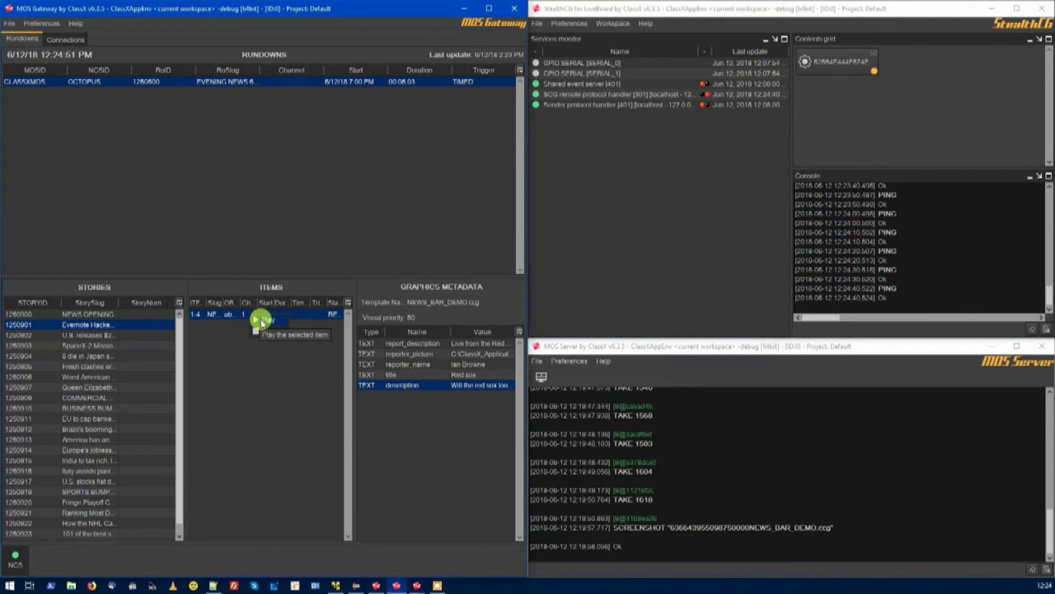
{"action": "left_click", "coordinate": [261, 320]}
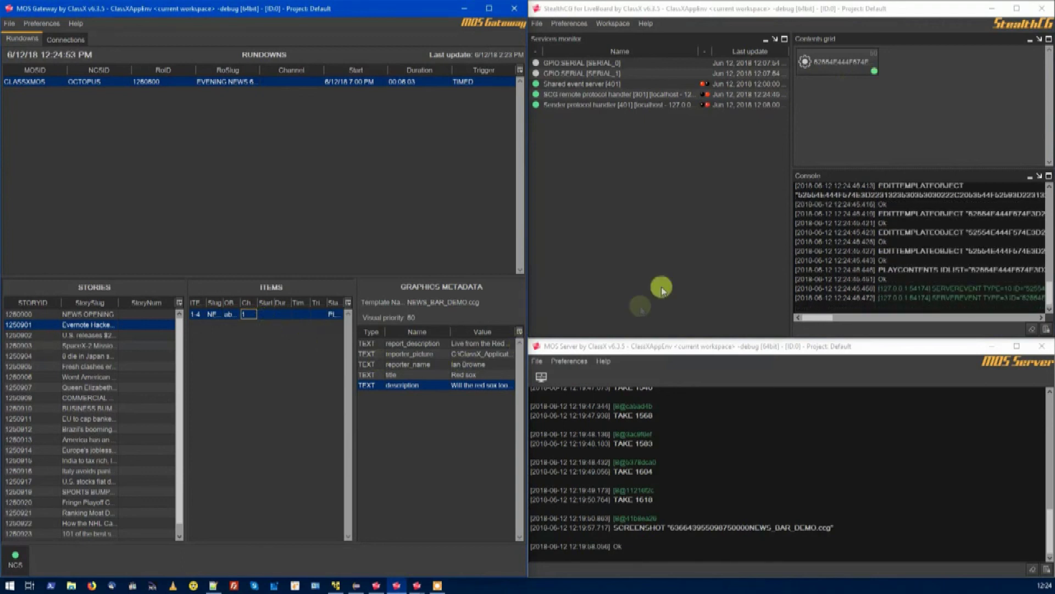